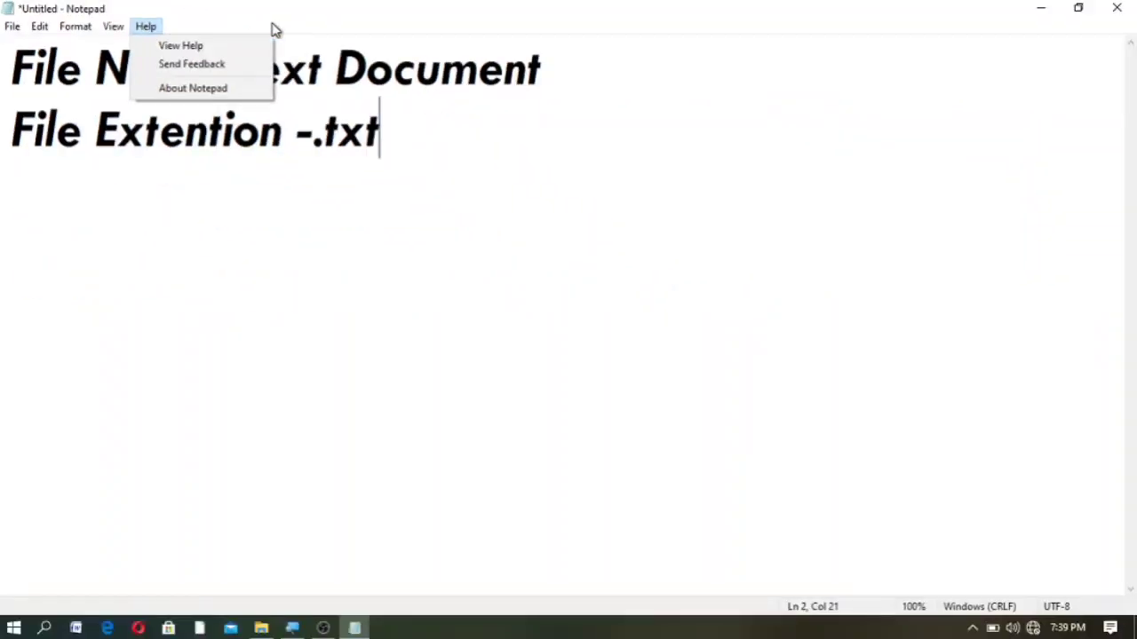
Delete all the text in the document.
left_click(129, 204)
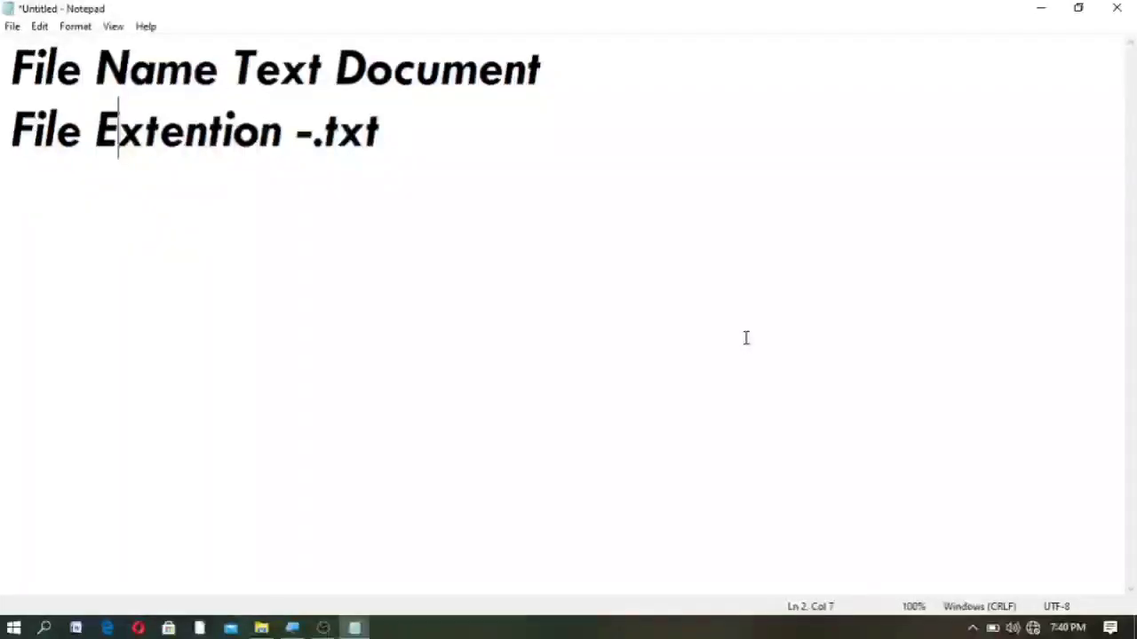
key("ctrl+a")
key("BackSpace")
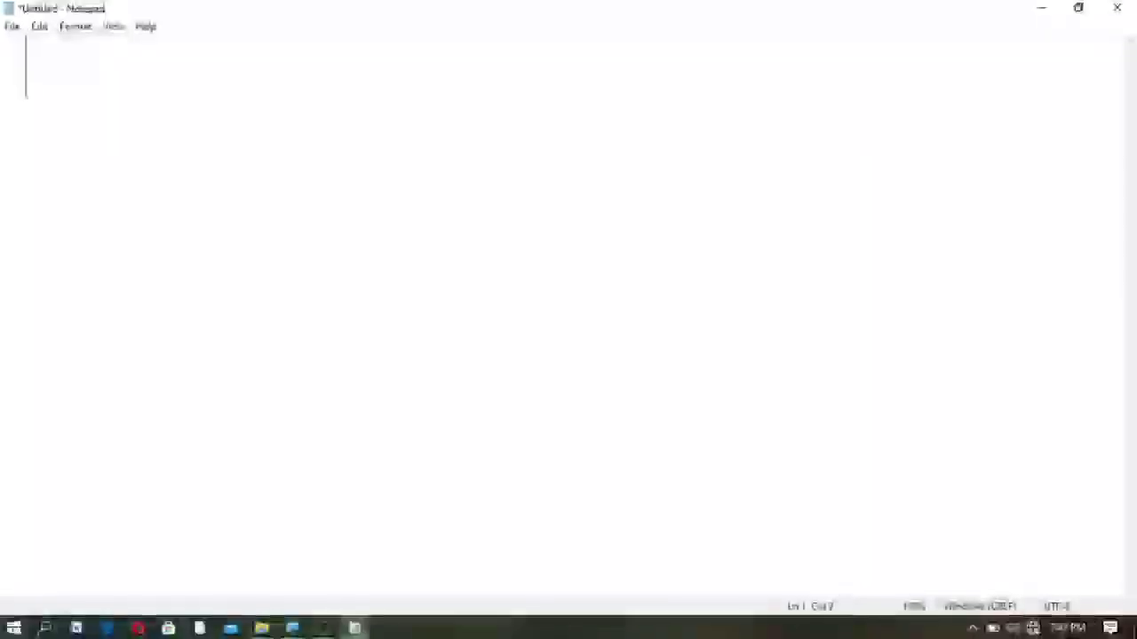
key("BackSpace")
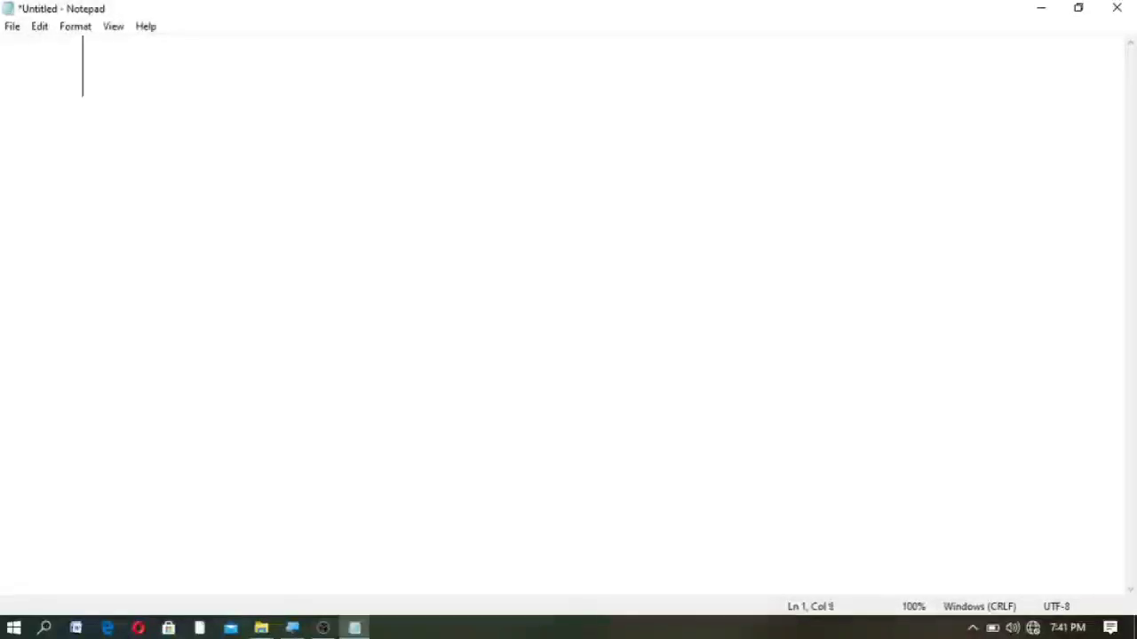
key("BackSpace")
key("BackSpace")
key("BackSpace")
key("BackSpace")
key("BackSpace")
key("BackSpace")
left_click(12, 27)
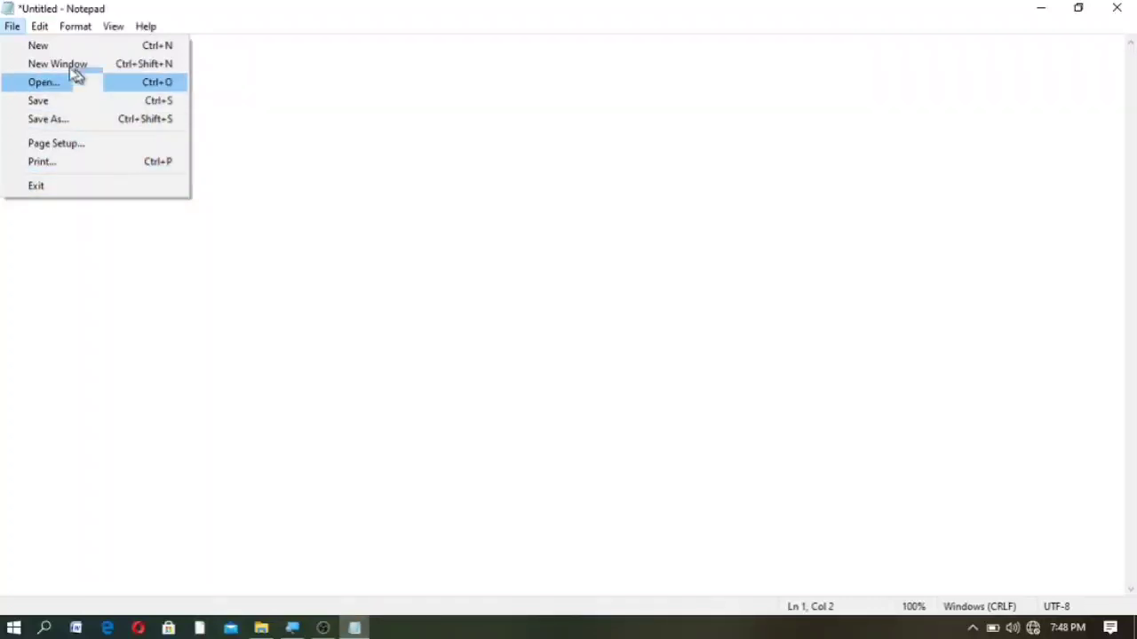
left_click(17, 30)
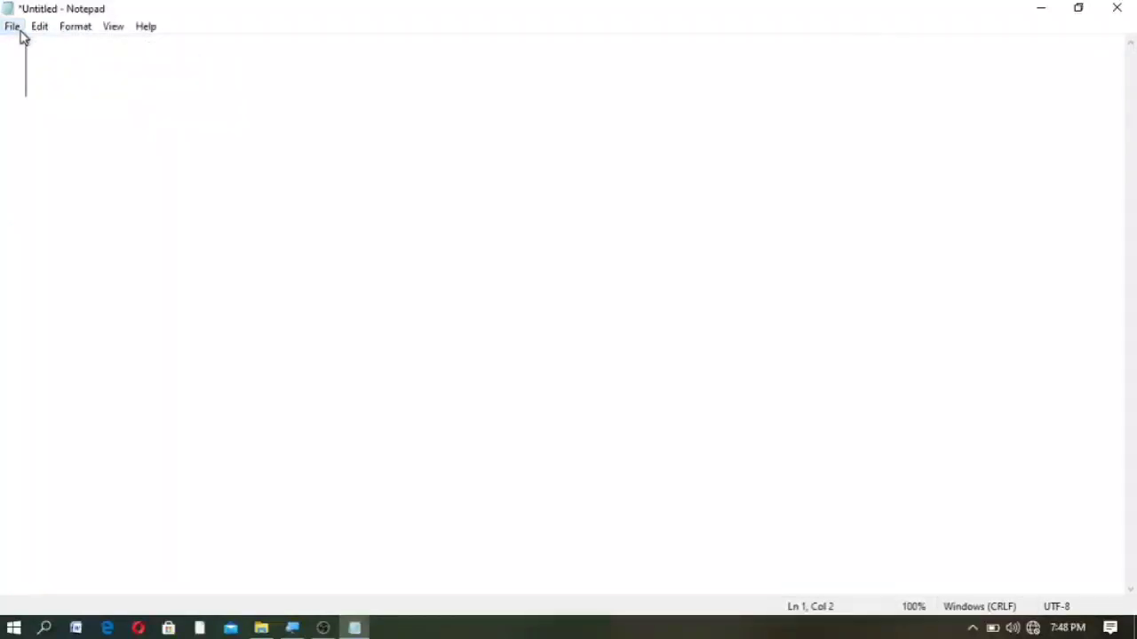
left_click(19, 33)
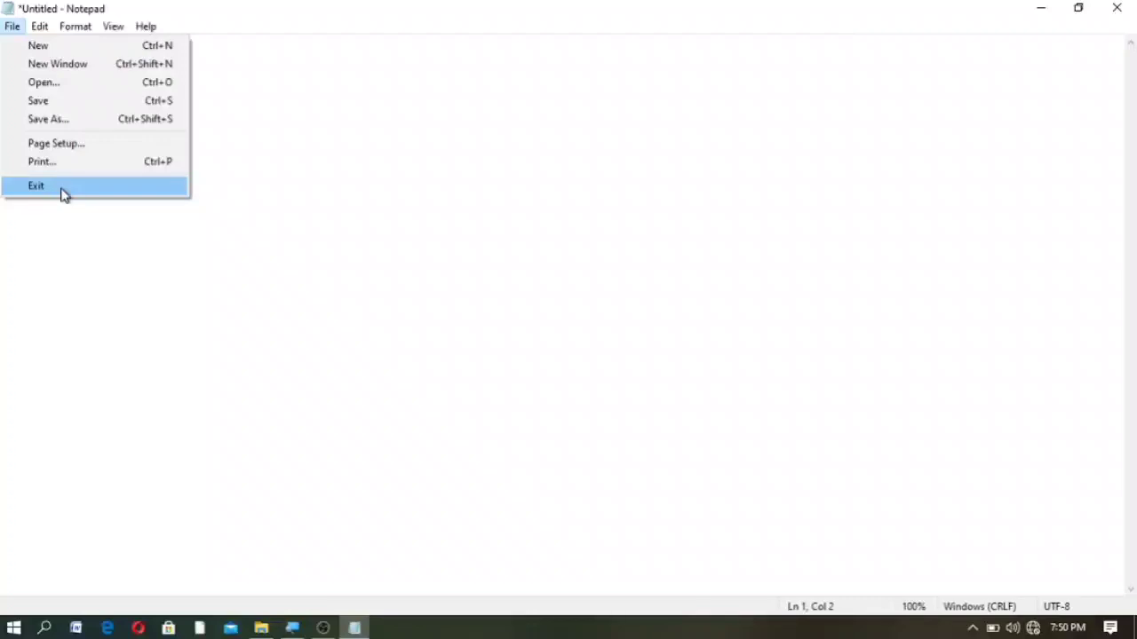
left_click(272, 92)
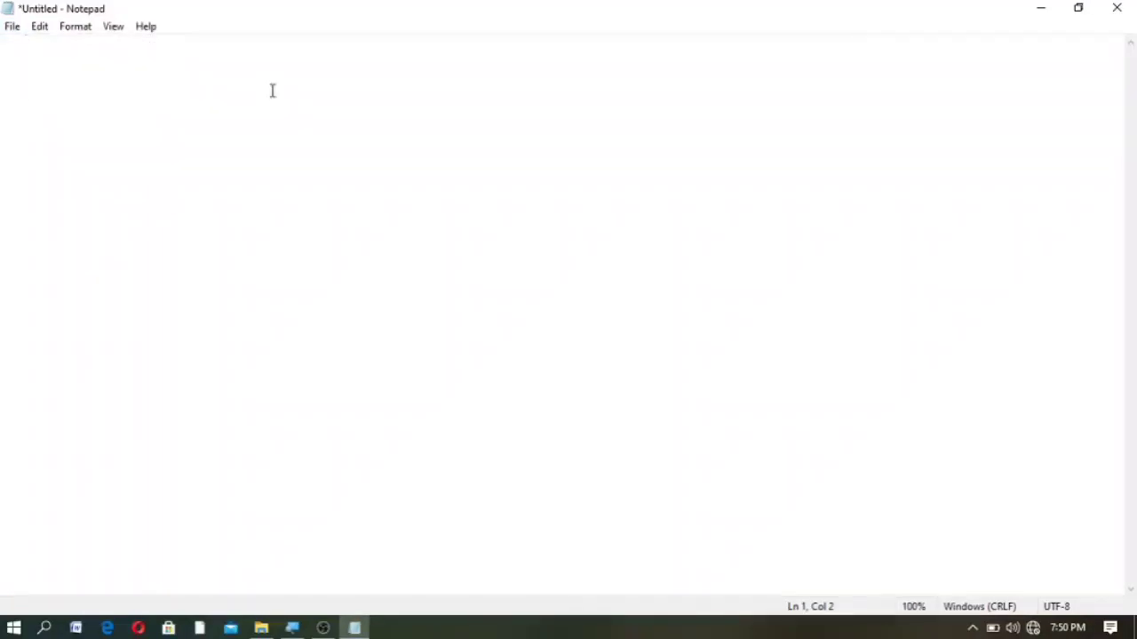
Enter "My you tube channel is Kci Tally Specialist" and start a new document without saving the changes.
type("My you tube channel Kci tally specialist")
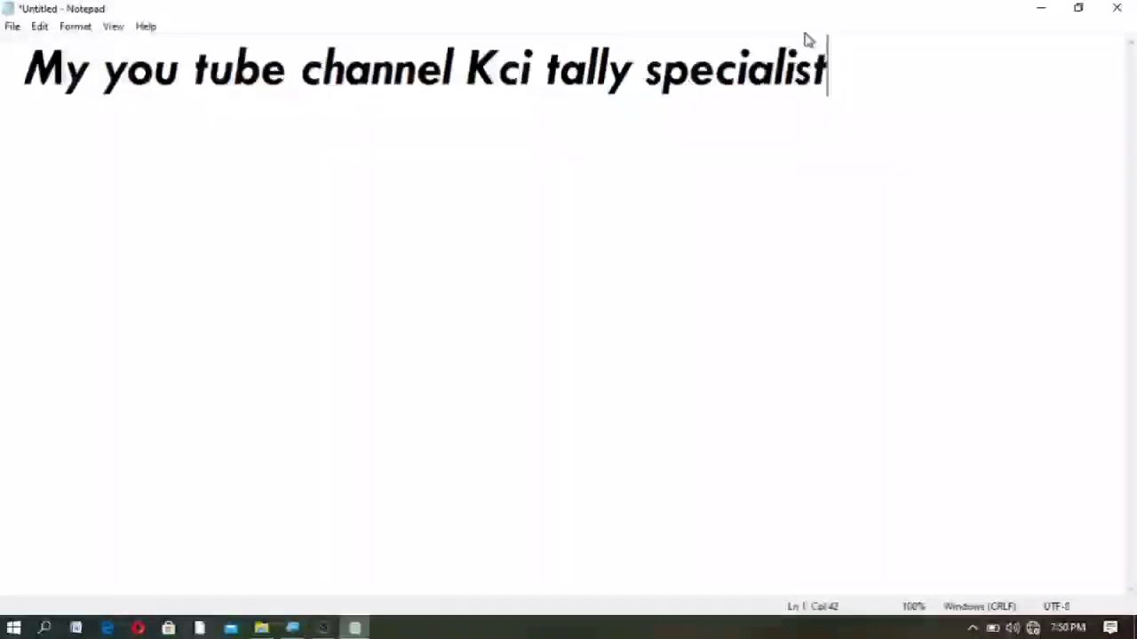
left_click(16, 27)
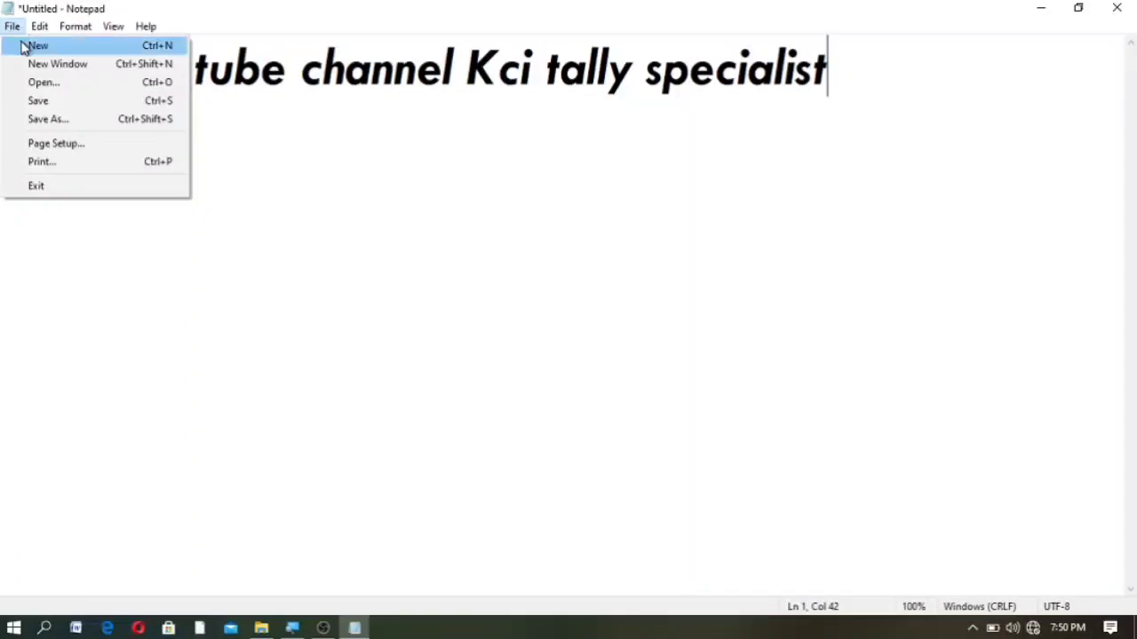
left_click(36, 45)
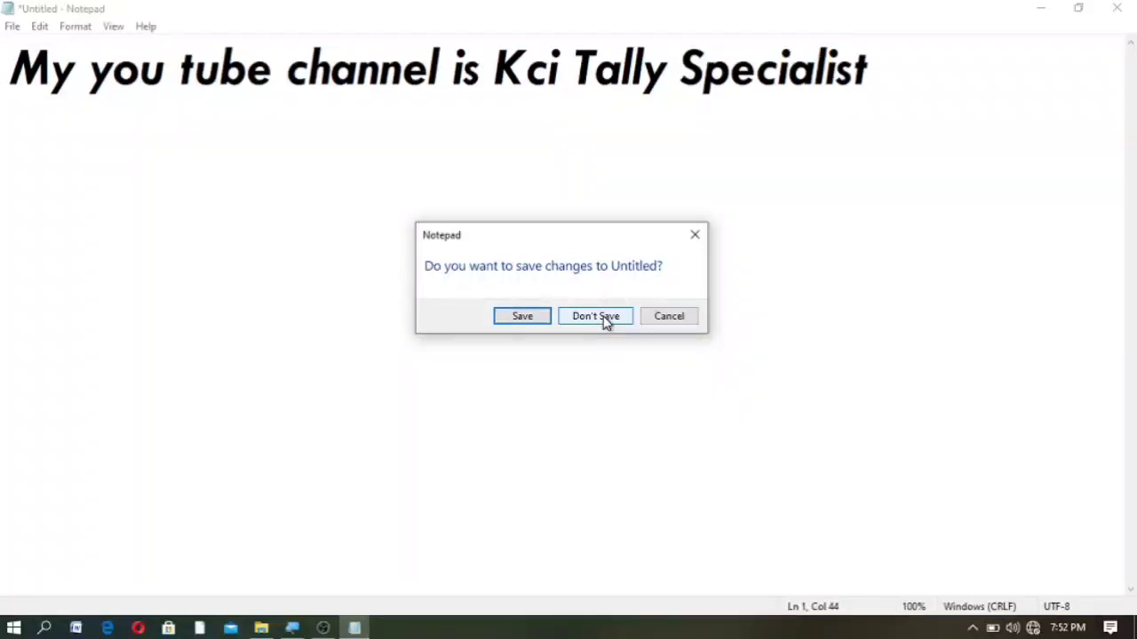
left_click(596, 316)
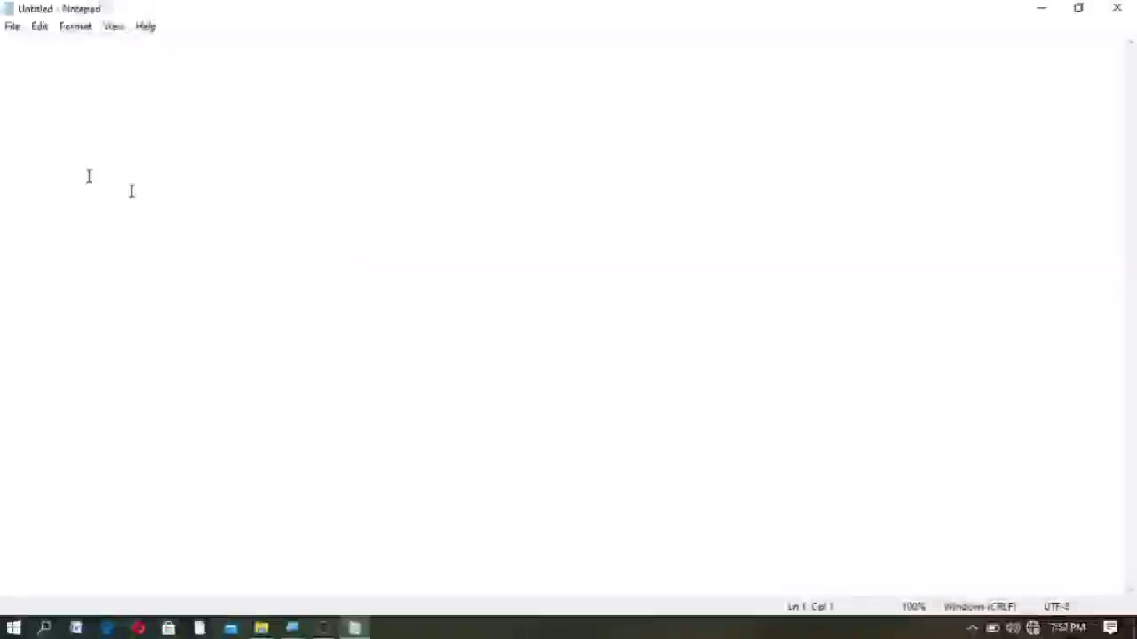
Open an additional new window and enter "My Youtube Channel is Kci Tally Specialist" in it.
left_click(13, 30)
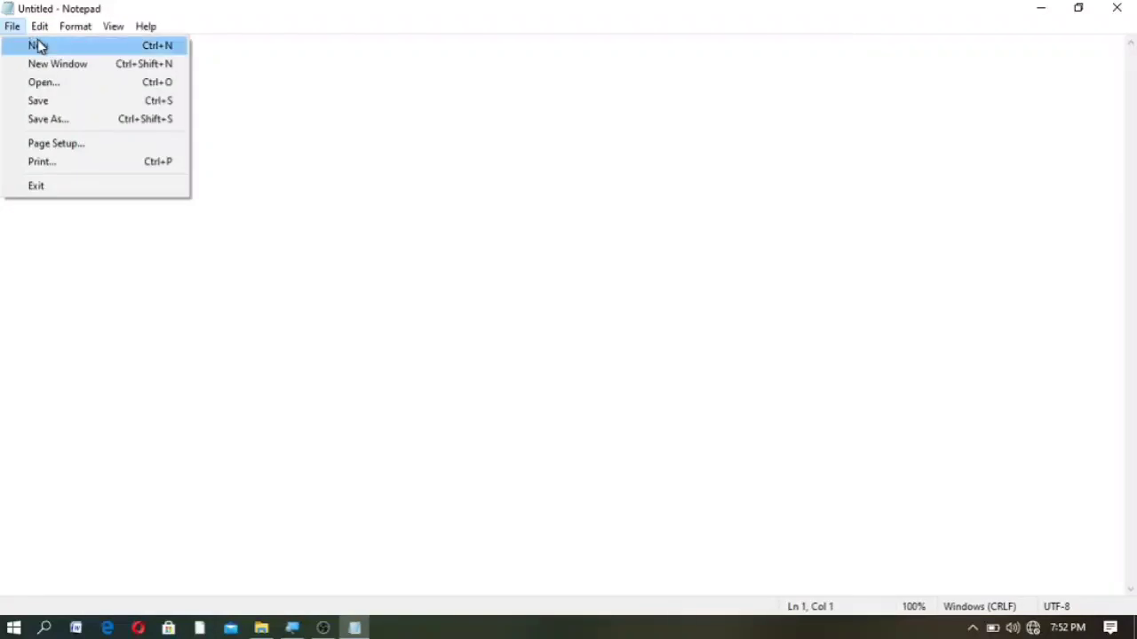
left_click(68, 74)
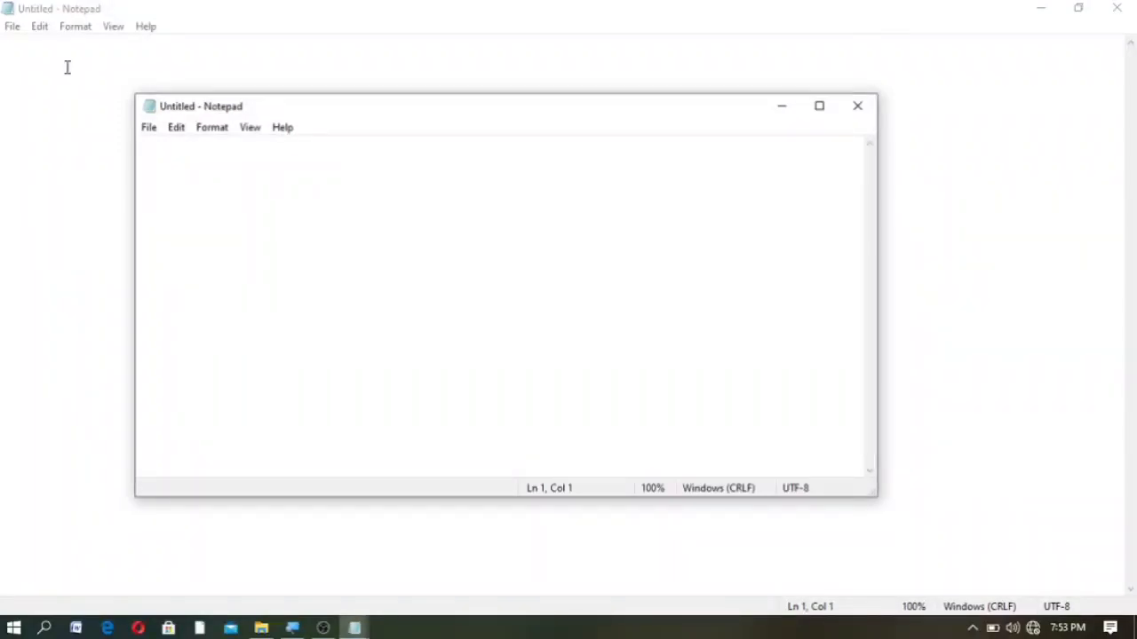
type("My Youtube Channel is Kci Tally Specialist")
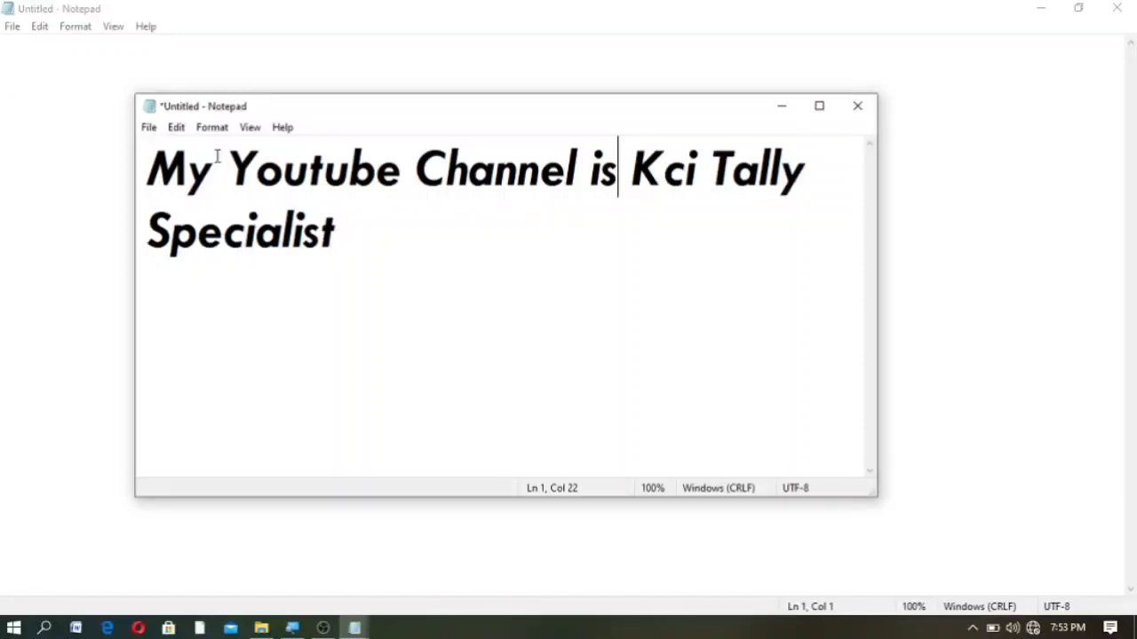
left_click(349, 238)
Close the additional window without saving its text.
left_click(149, 128)
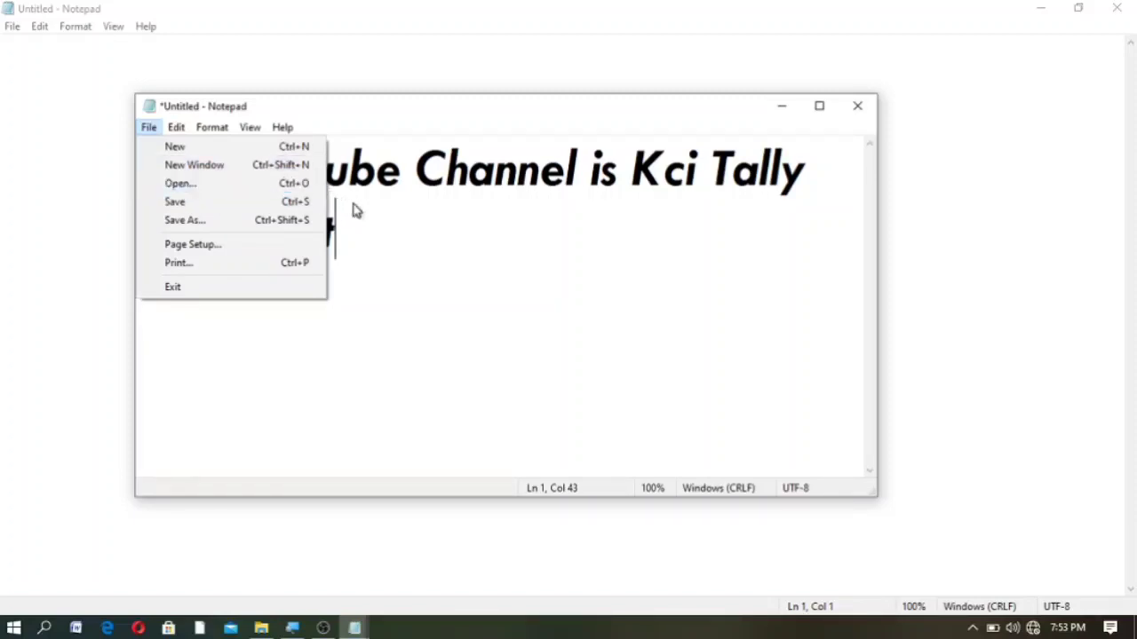
left_click(374, 224)
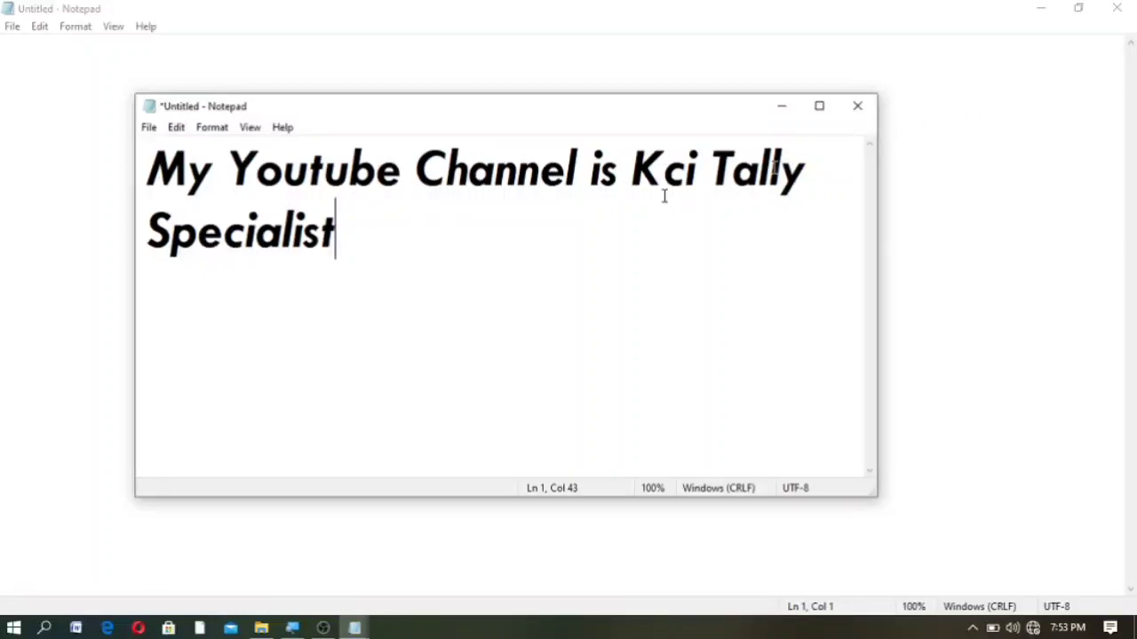
left_click(855, 107)
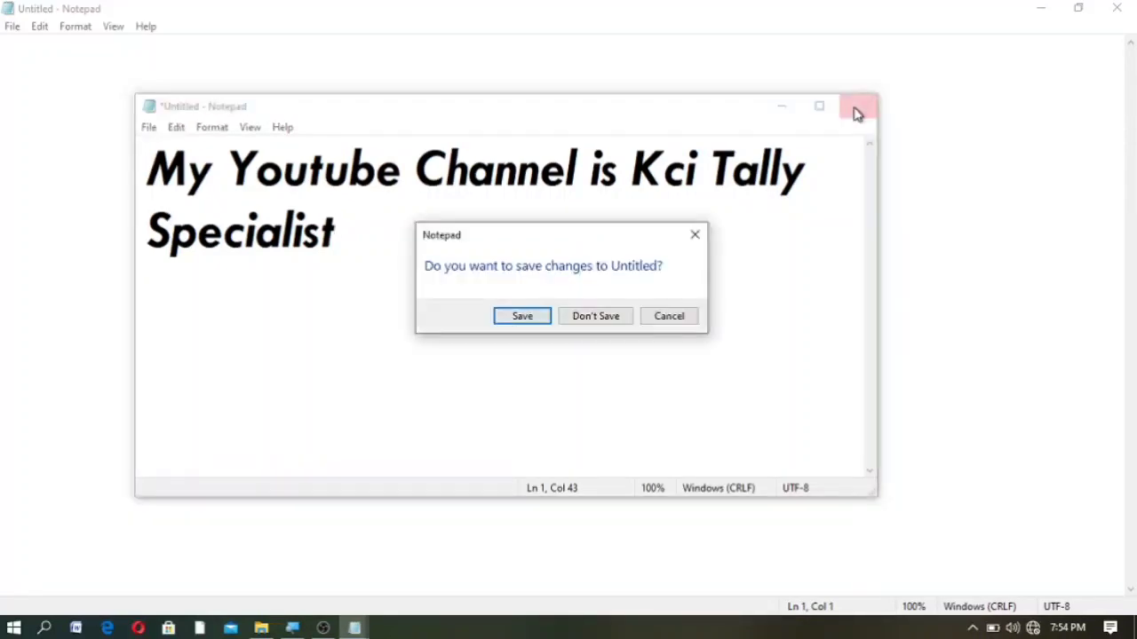
left_click(602, 317)
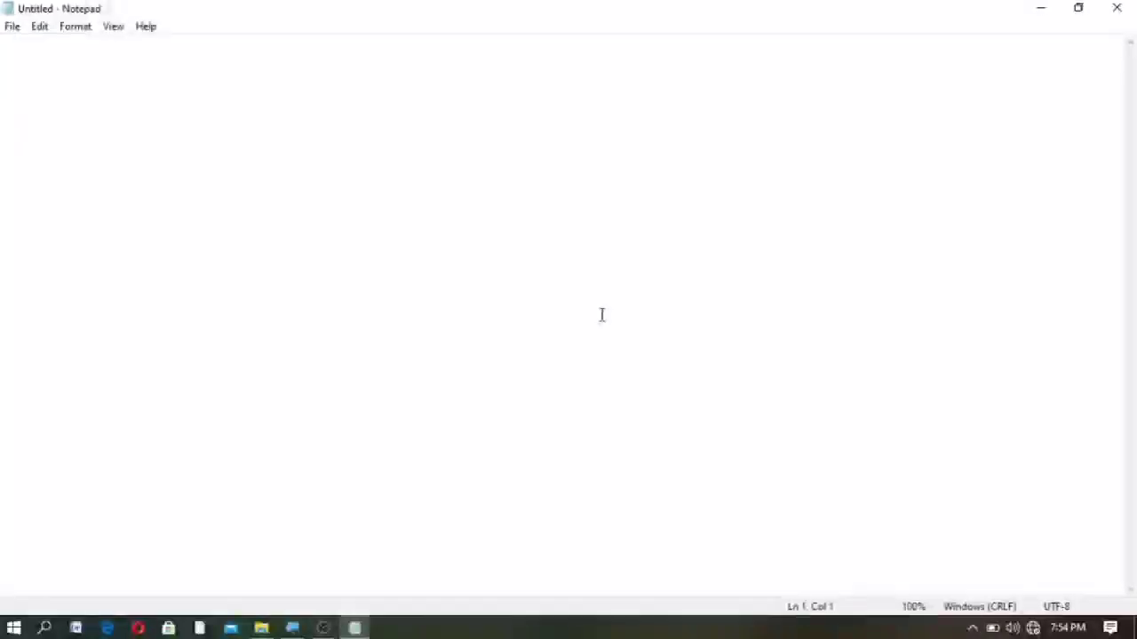
Open the text file "Kci tally" from the Documents folder.
left_click(11, 27)
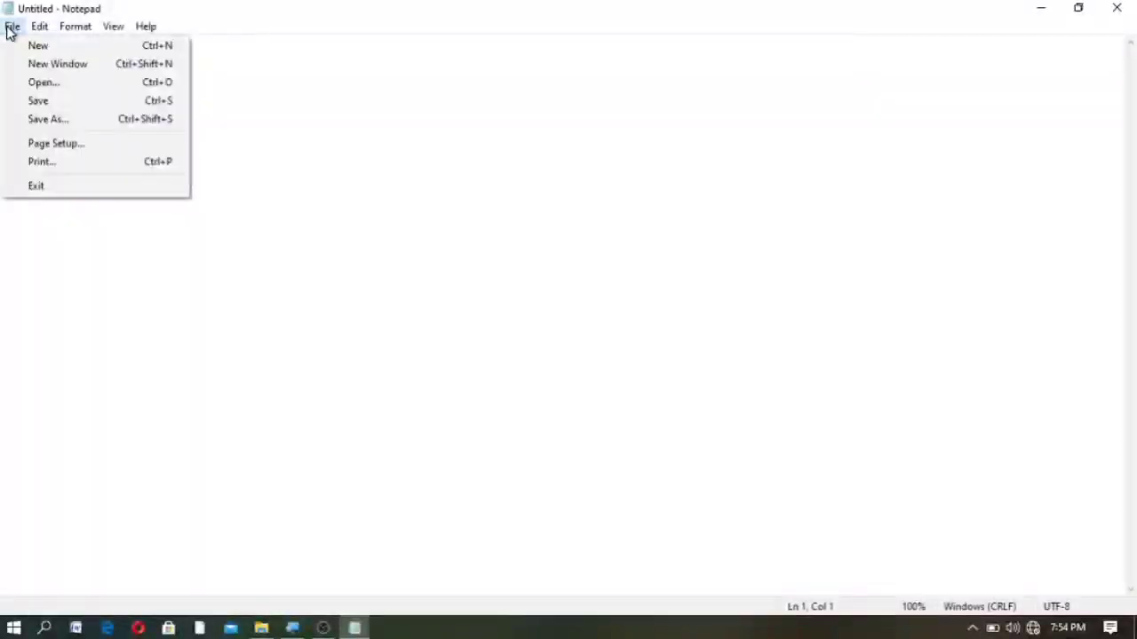
left_click(71, 87)
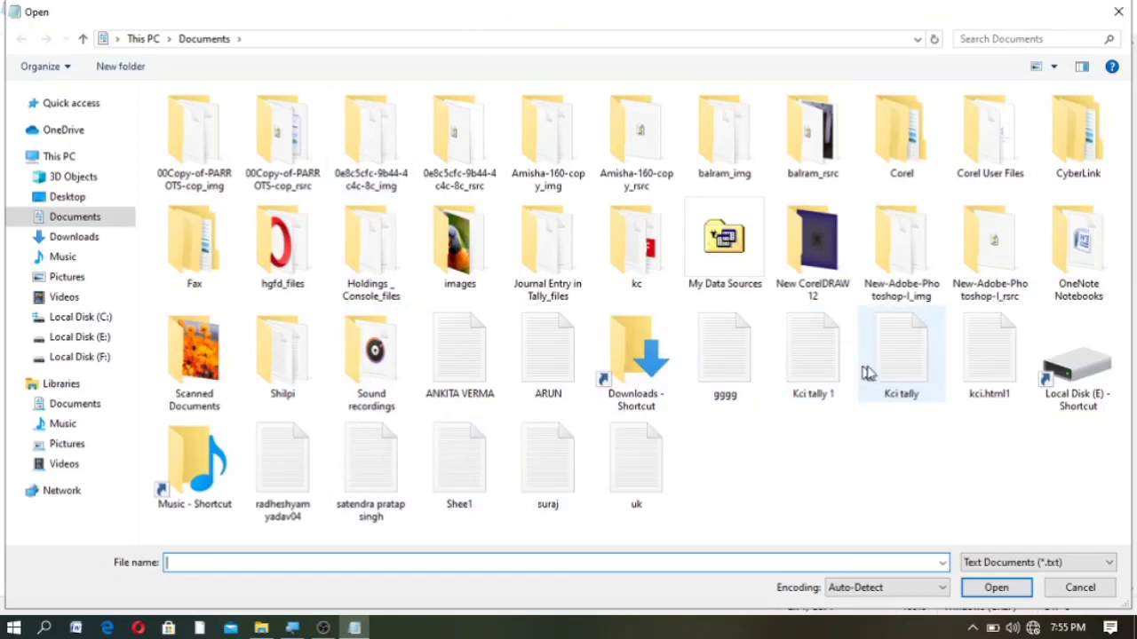
left_click(915, 378)
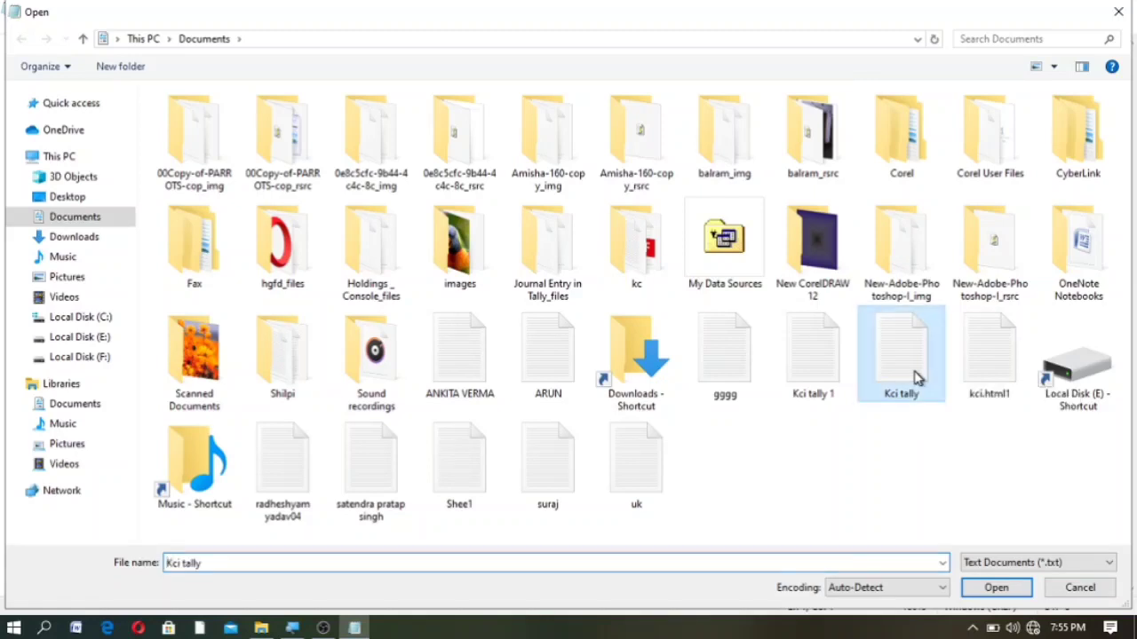
left_click(998, 588)
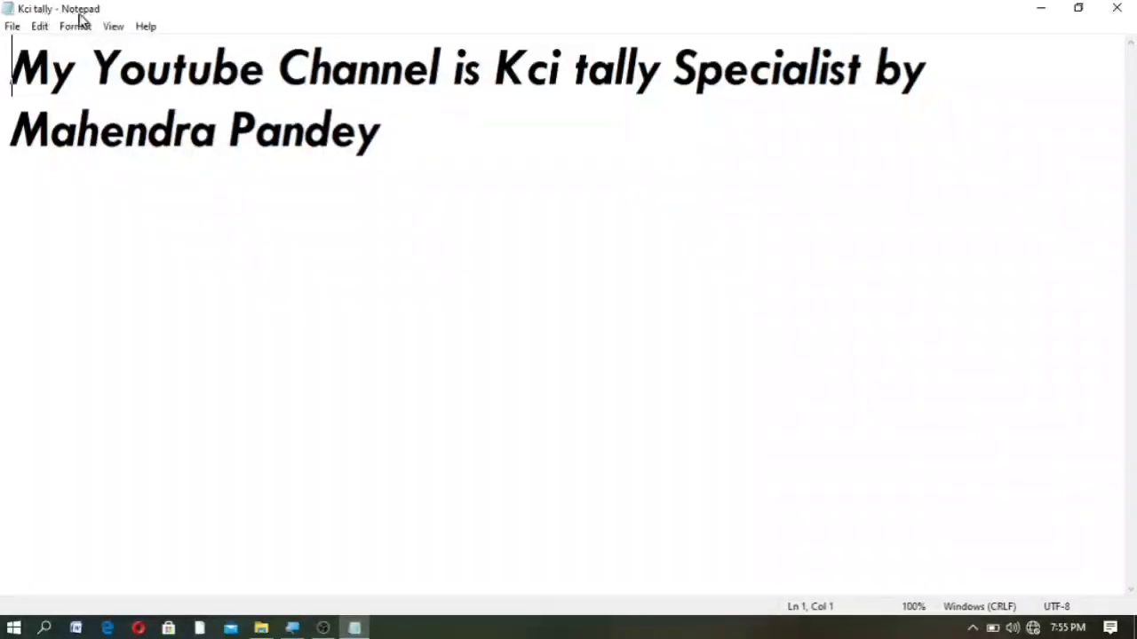
Start a new blank document, and reopen the text file "Kci tally" from the Documents folder.
left_click(13, 27)
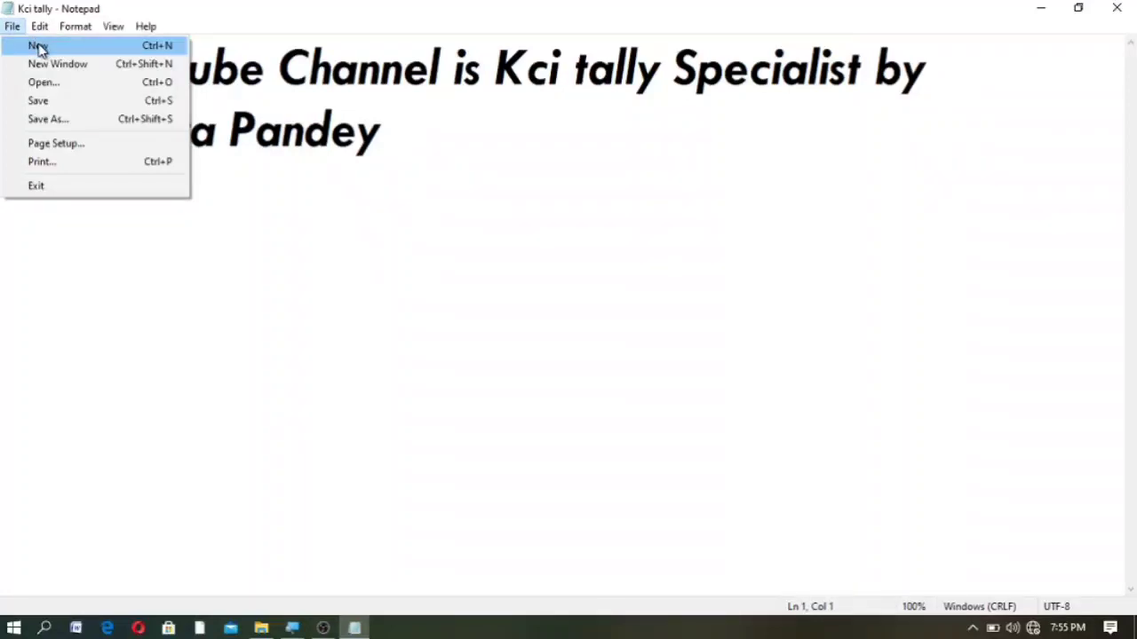
left_click(37, 46)
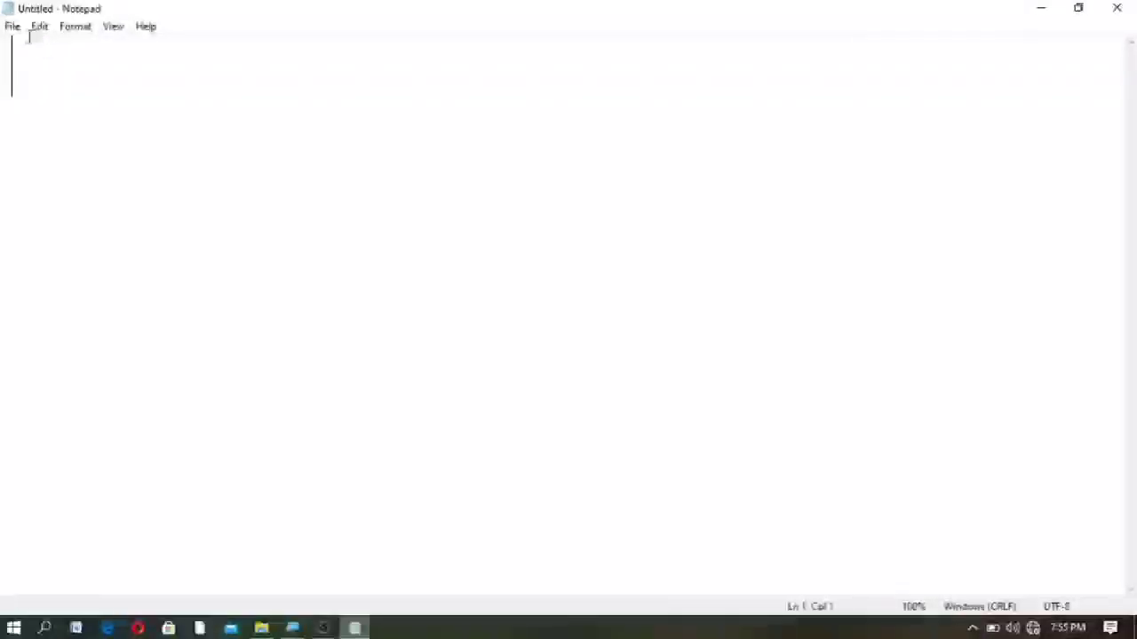
left_click(12, 29)
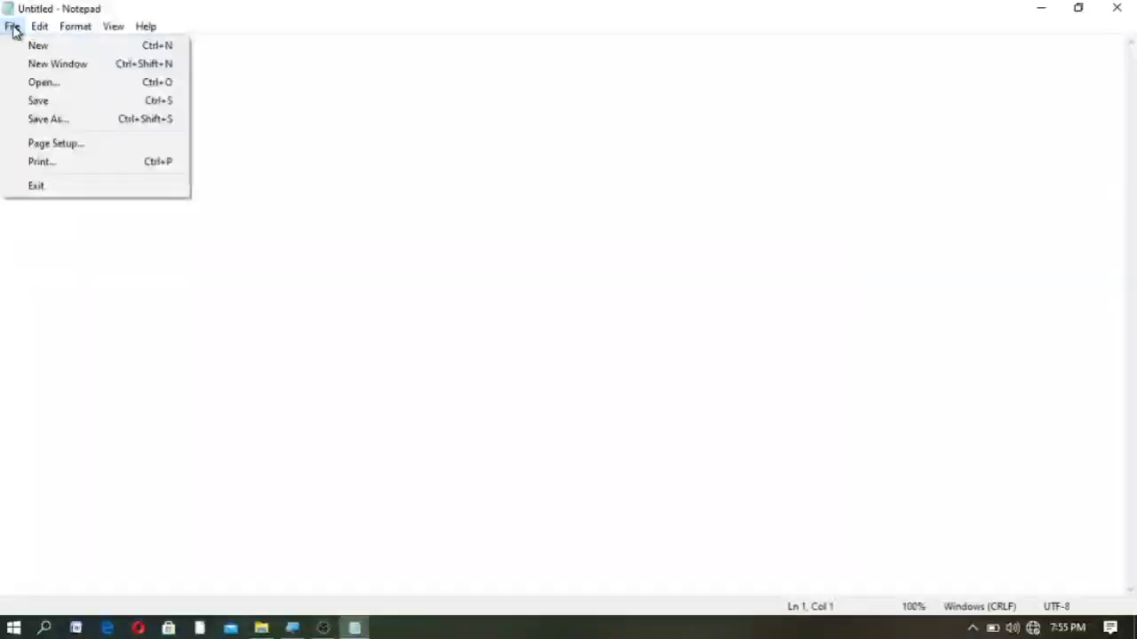
left_click(41, 82)
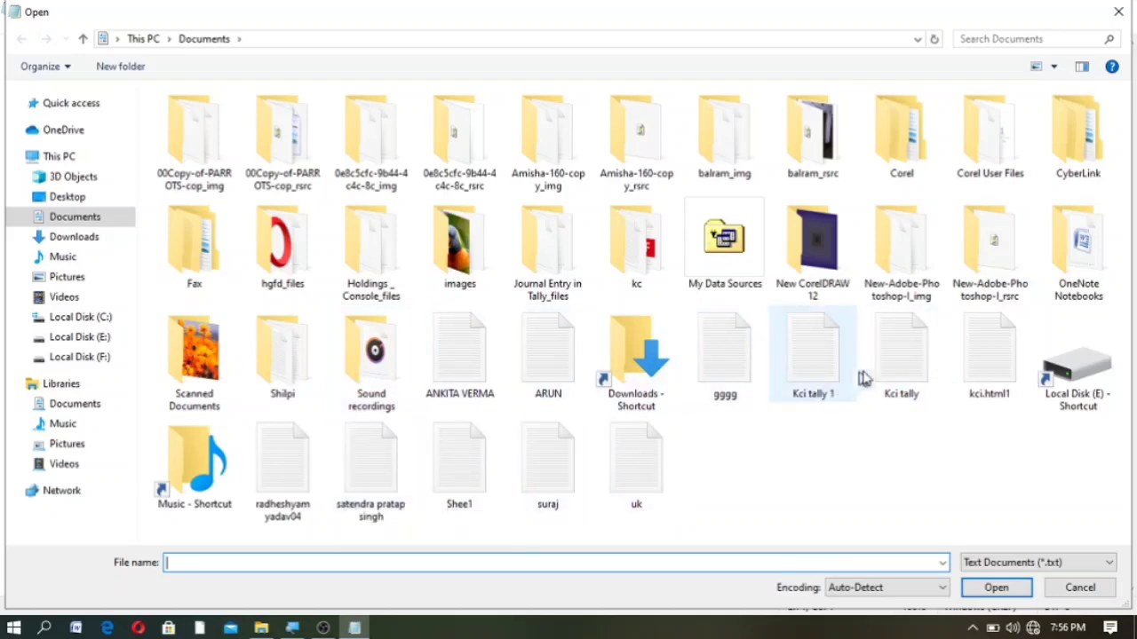
left_click(914, 370)
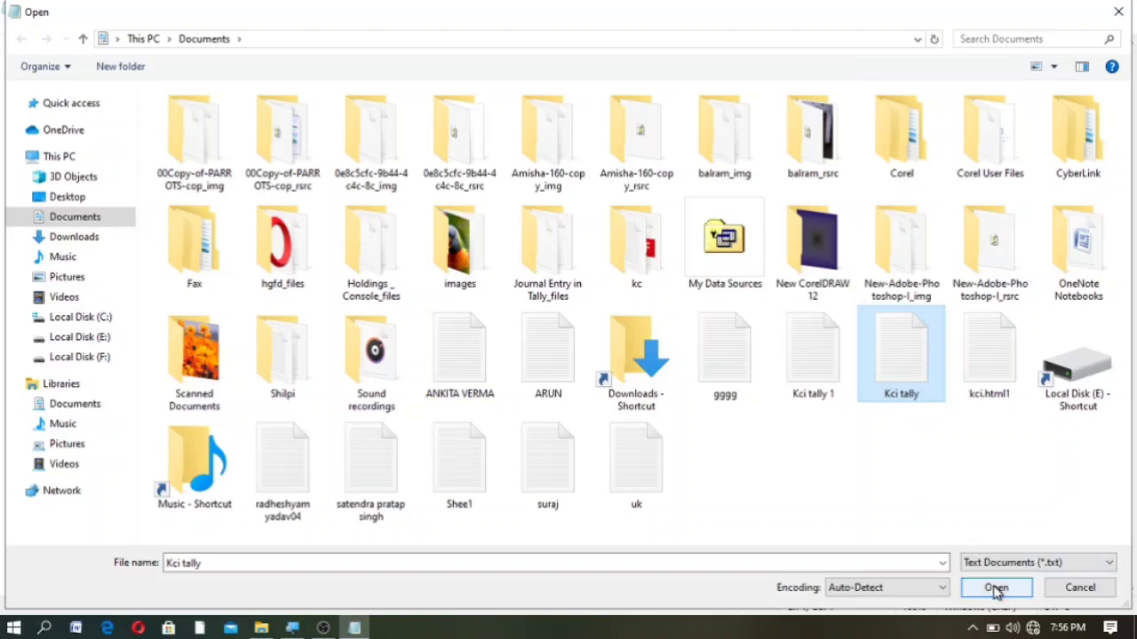
double_click(910, 370)
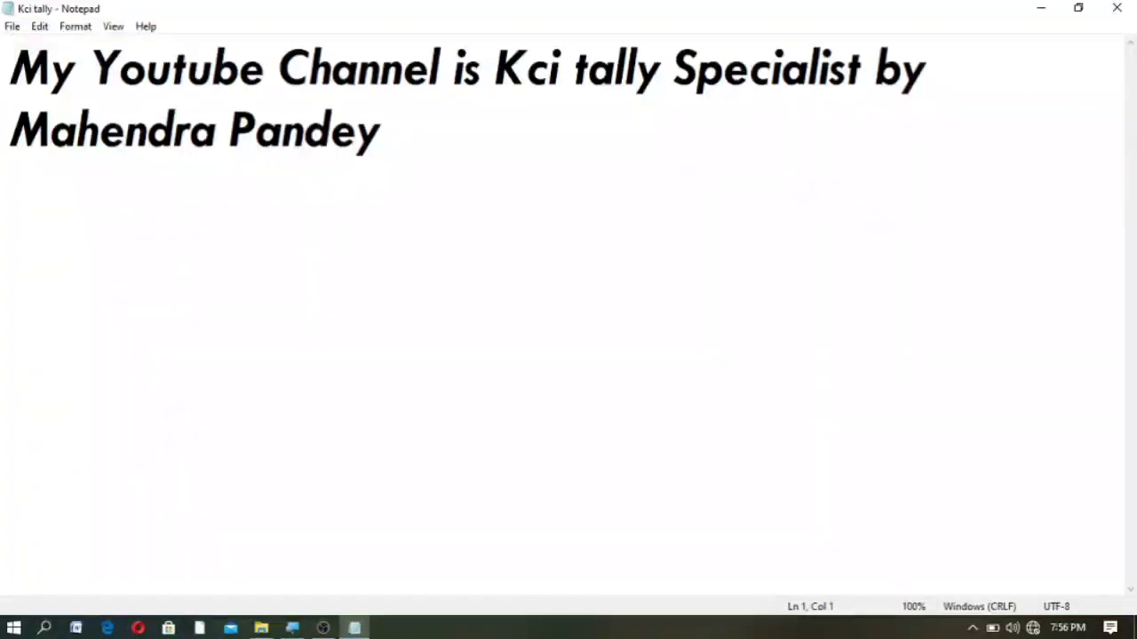
Start a new document and enter "My Youtube Channel is Kci Tally Specialist by" followed by the channel owner's full name.
left_click(12, 27)
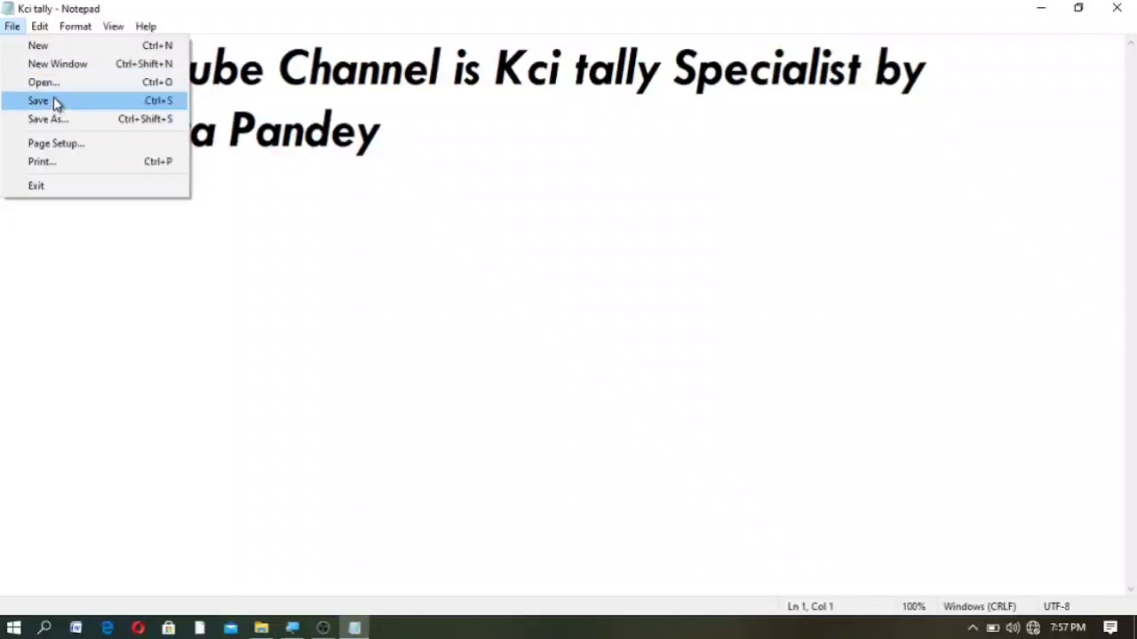
mouse_move(38, 27)
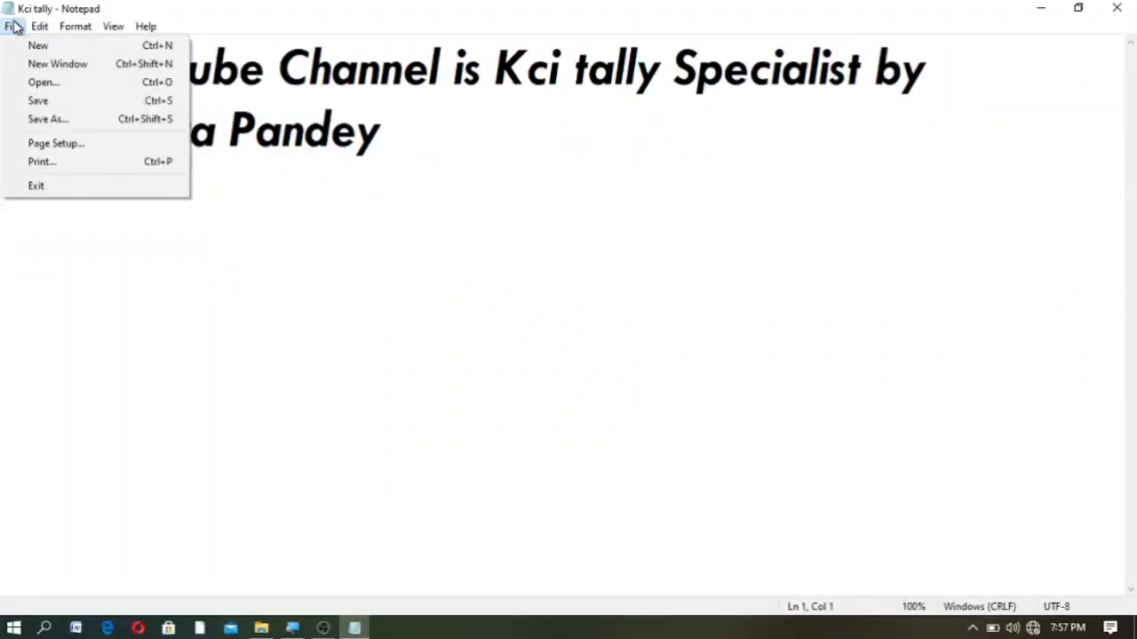
left_click(39, 46)
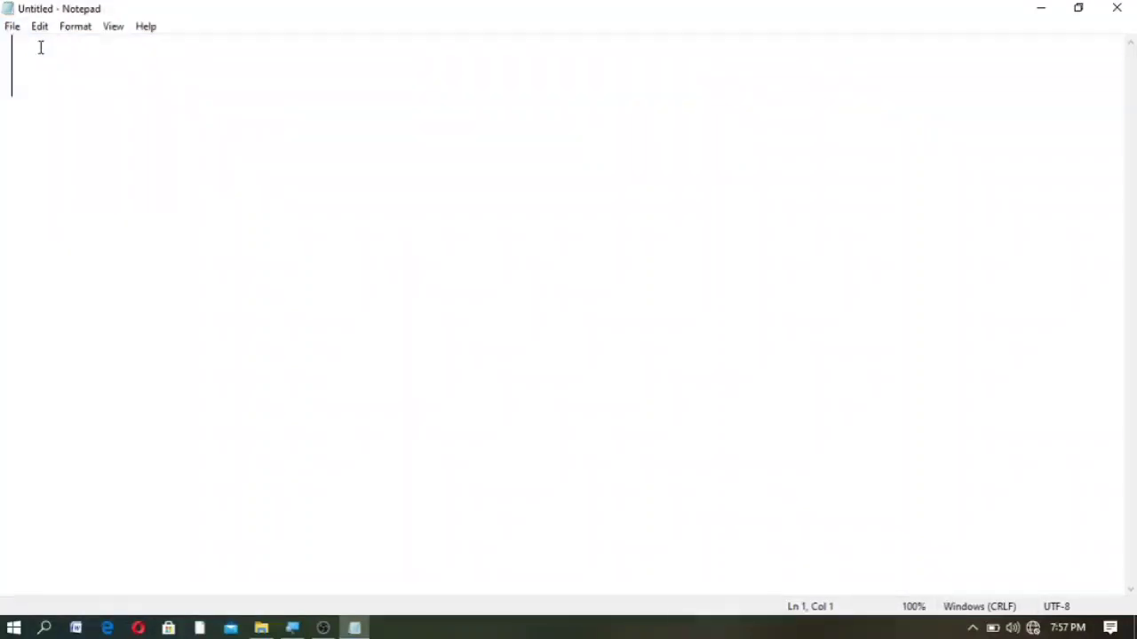
type("My Youtube Channel is Kci Tally Specialist")
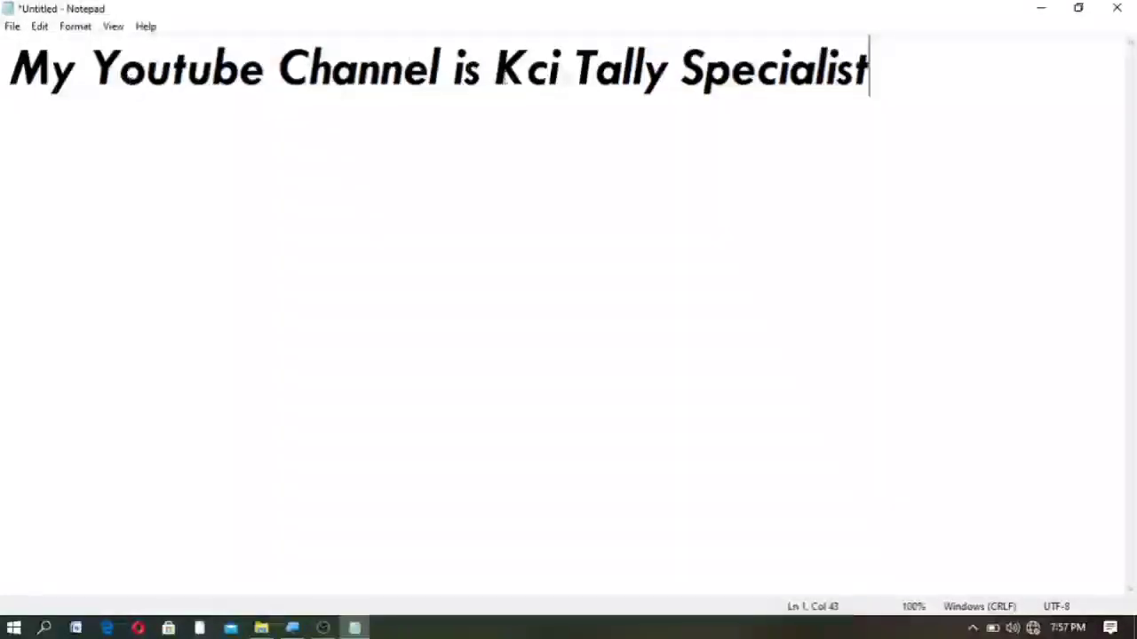
type("by Mahendra Pandey")
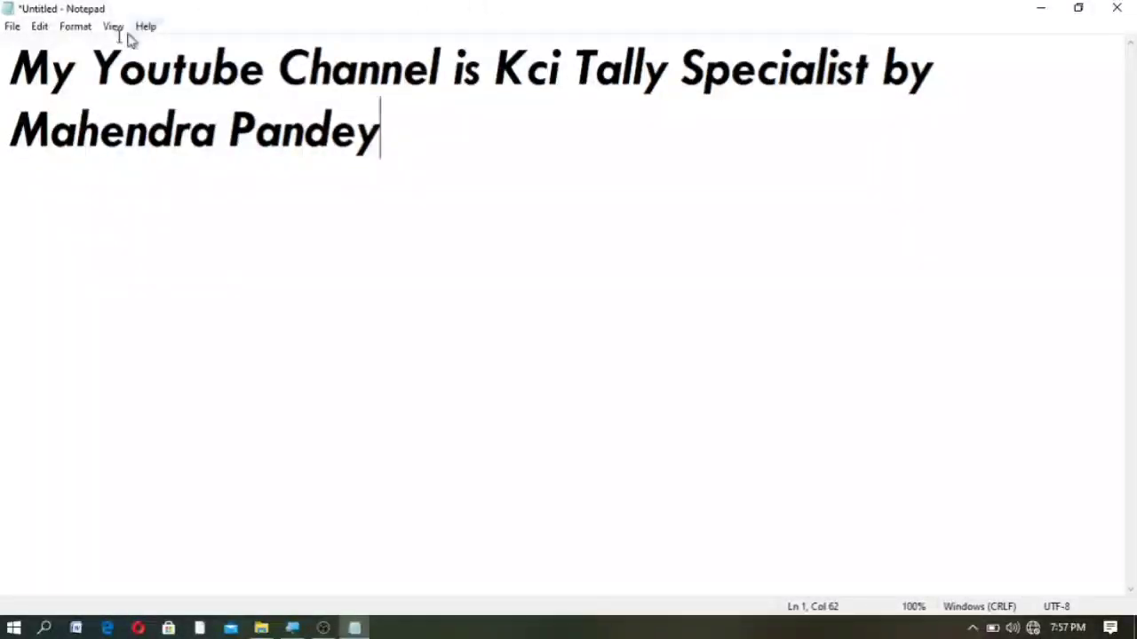
left_click(14, 31)
left_click(31, 105)
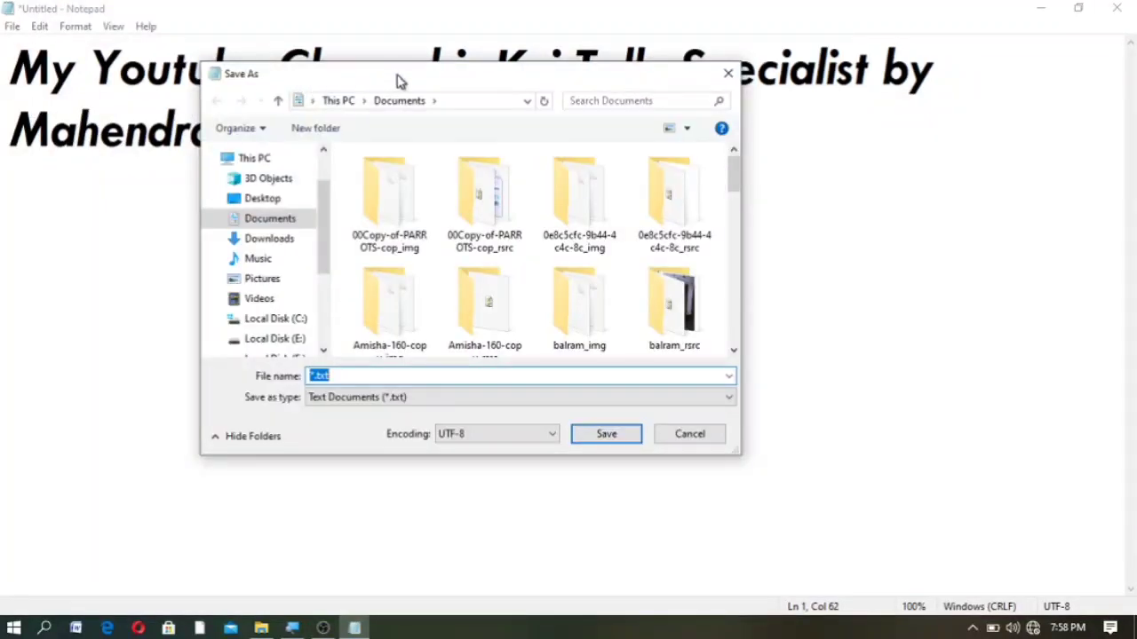
left_click_drag(397, 81, 366, 111)
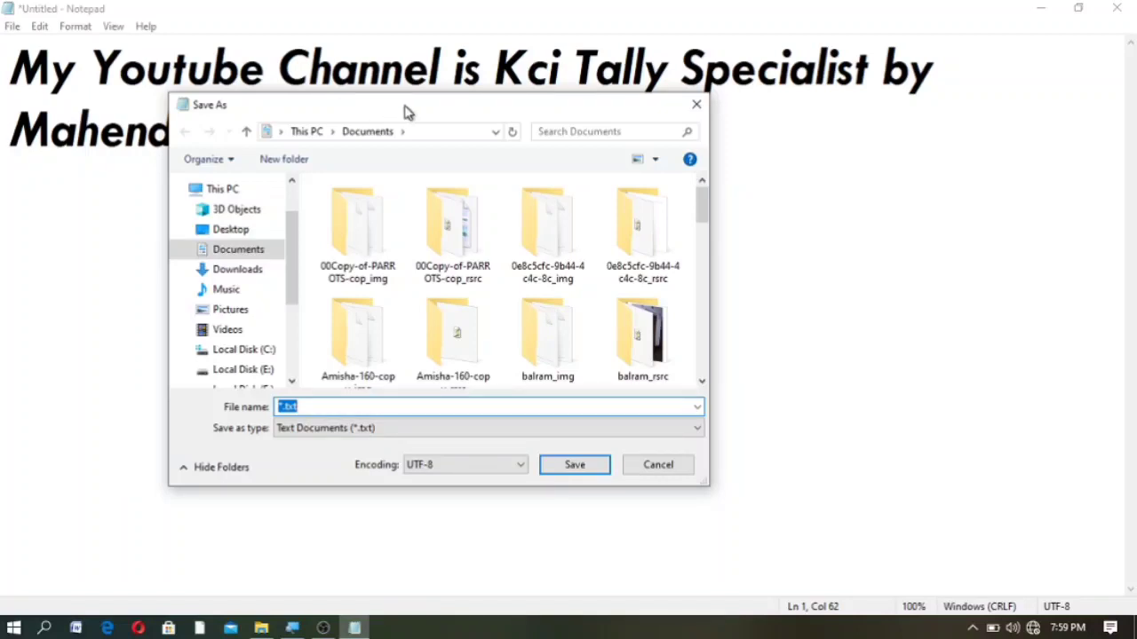
key("Escape")
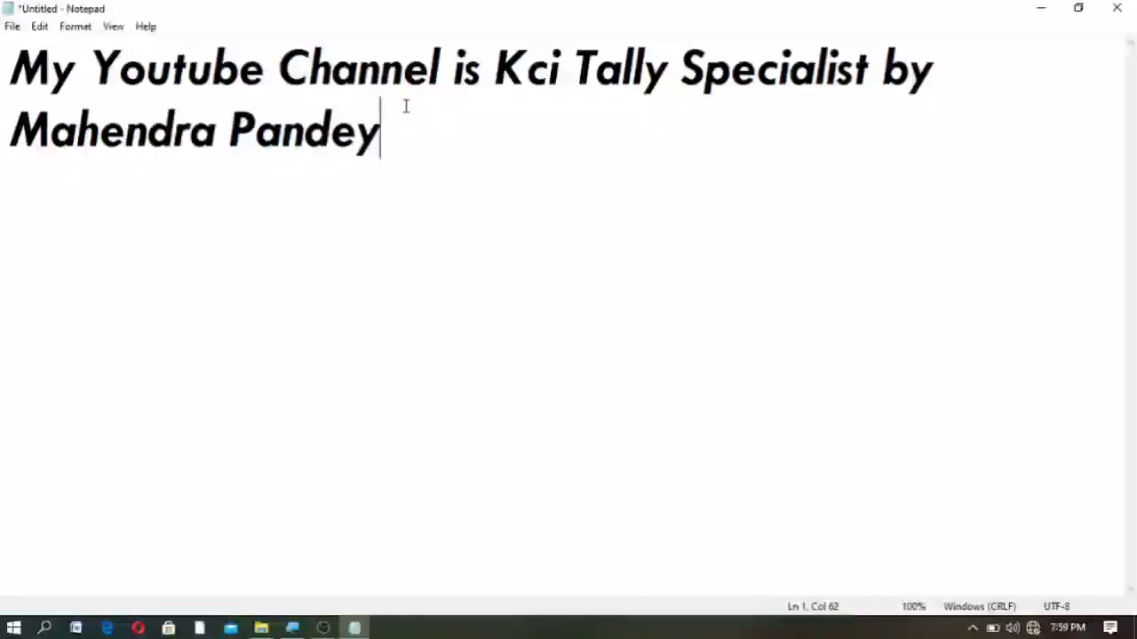
Start saving the document in a new folder named "Kci Tally" on Local Disk (E:), and enter "Youtube" as the file name.
left_click(11, 27)
left_click(41, 102)
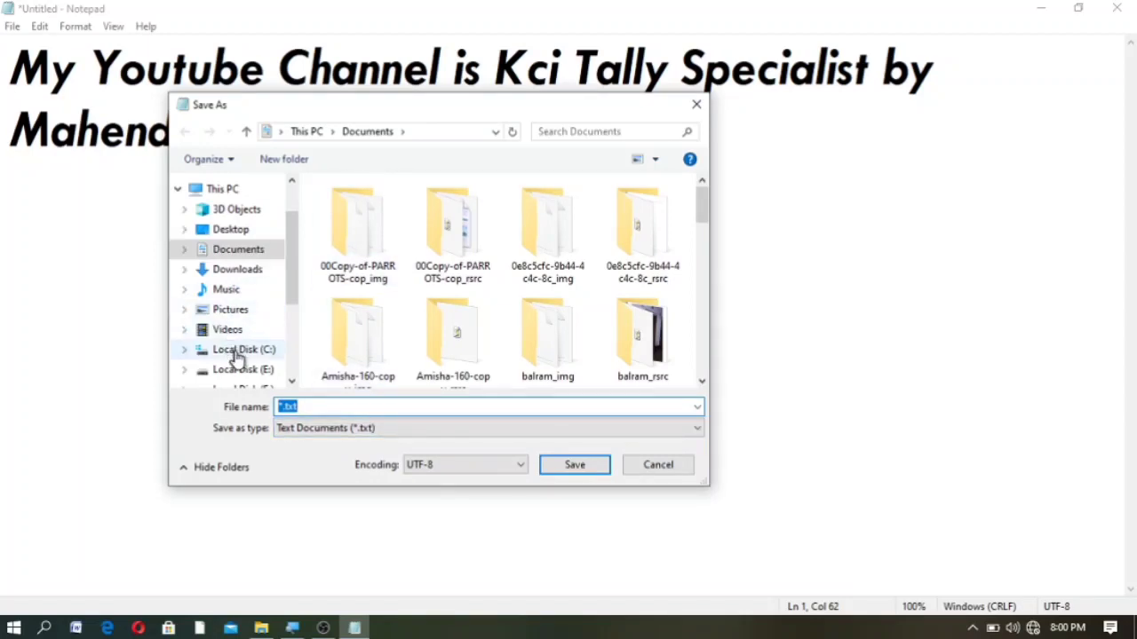
left_click(250, 375)
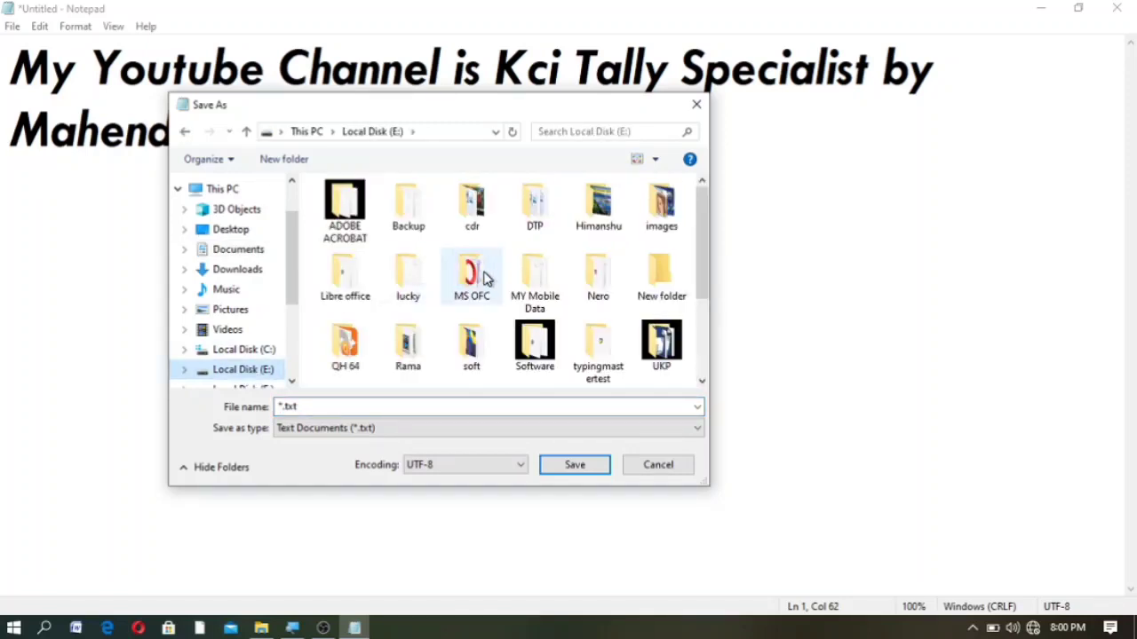
mouse_move(494, 277)
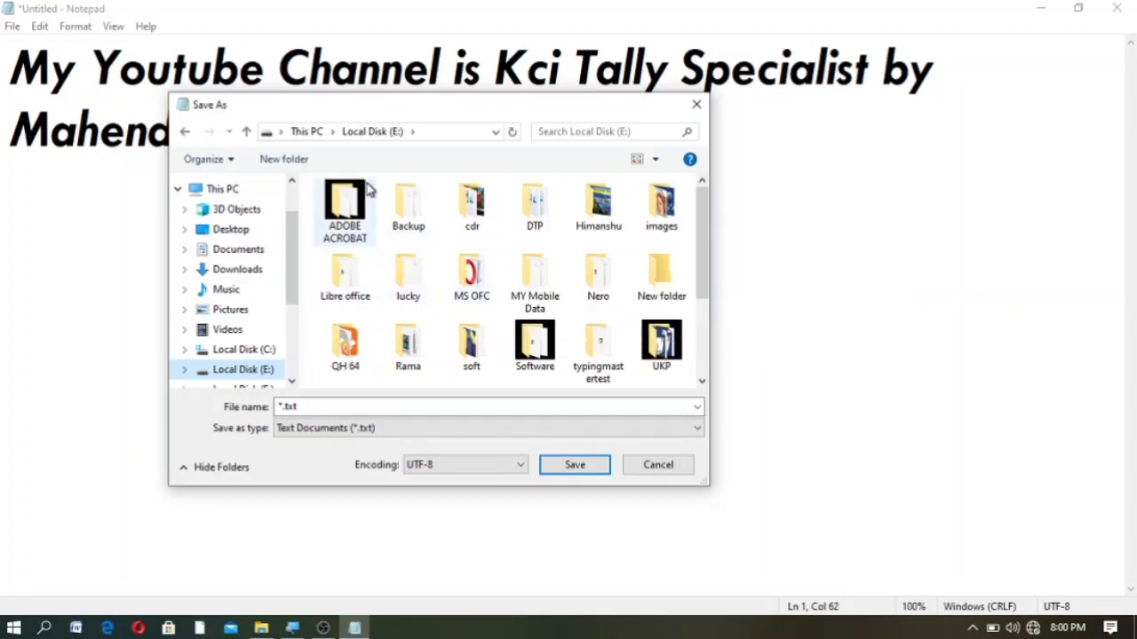
left_click(284, 159)
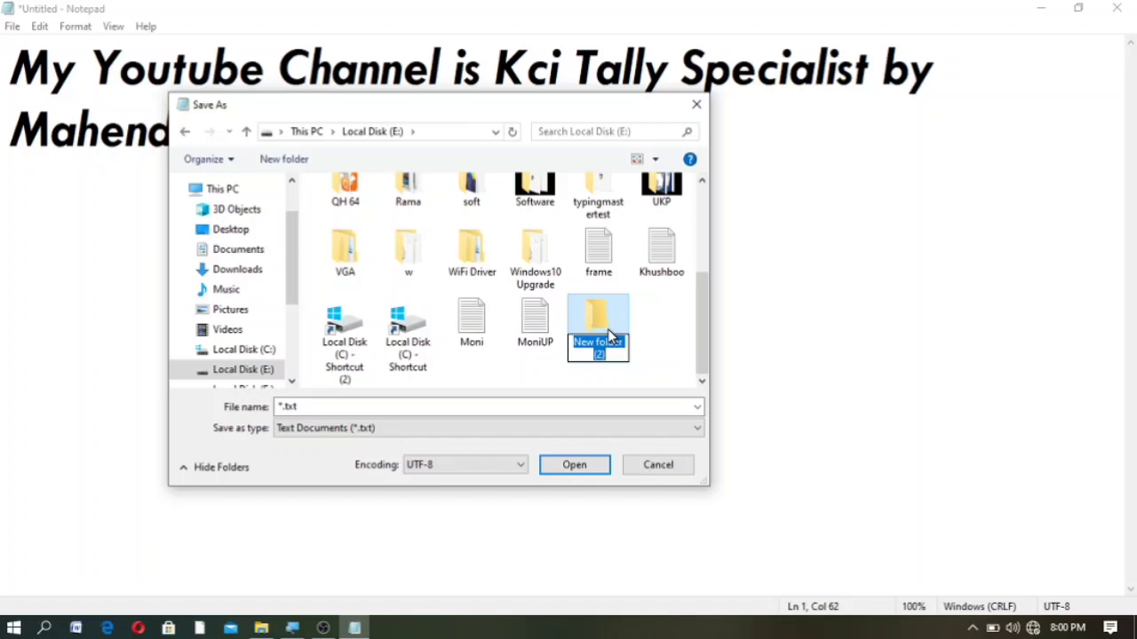
type("Kci")
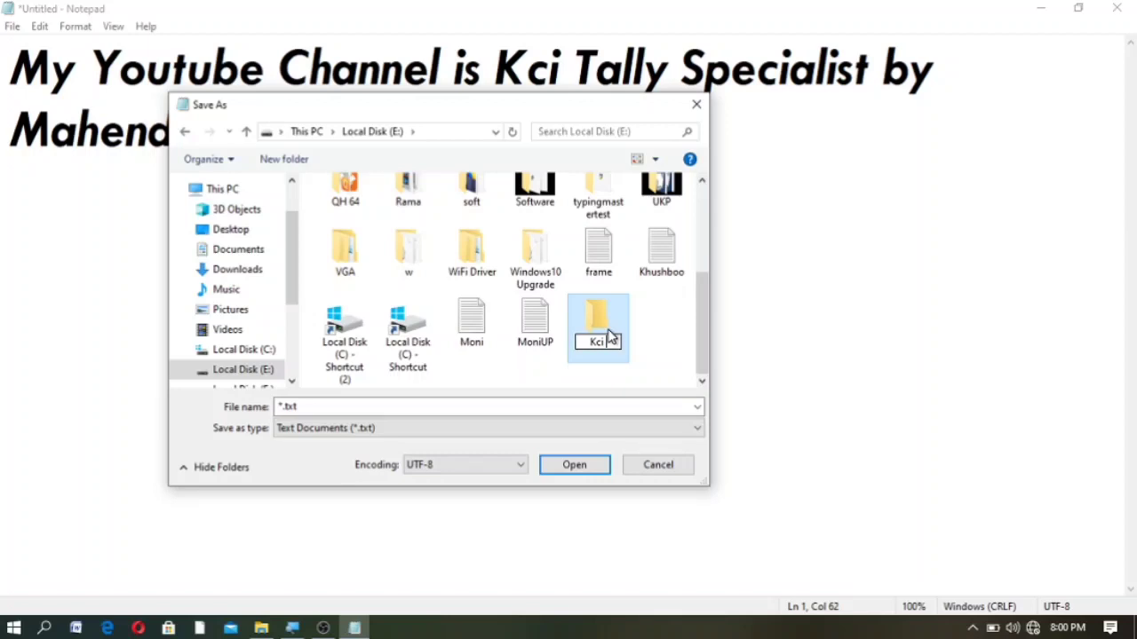
type(" Tally")
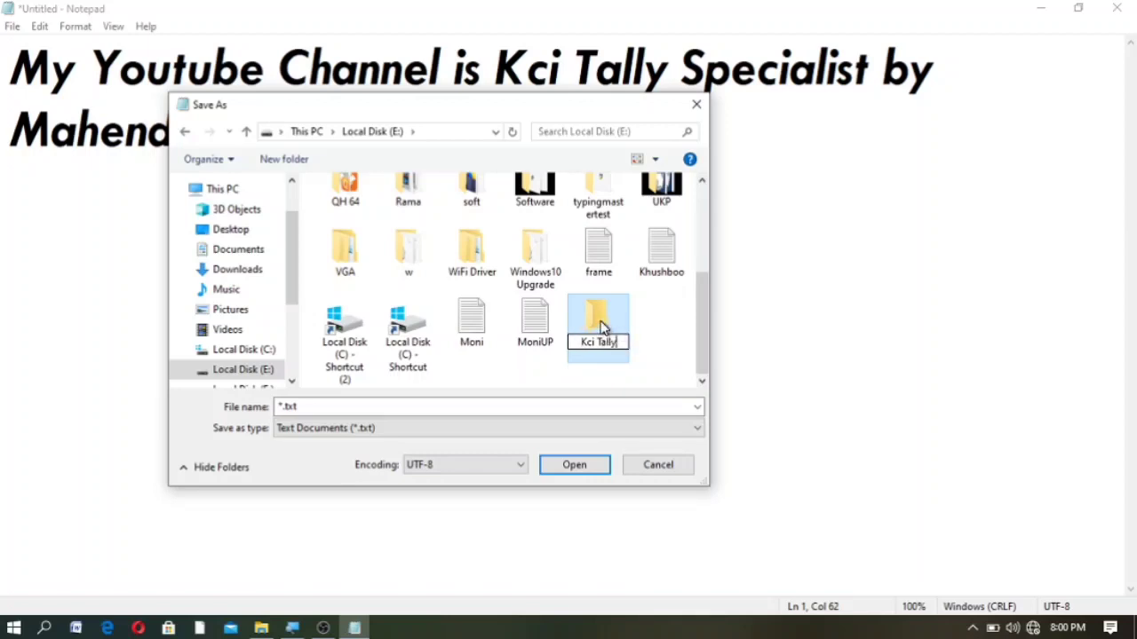
key("Return")
double_click(599, 325)
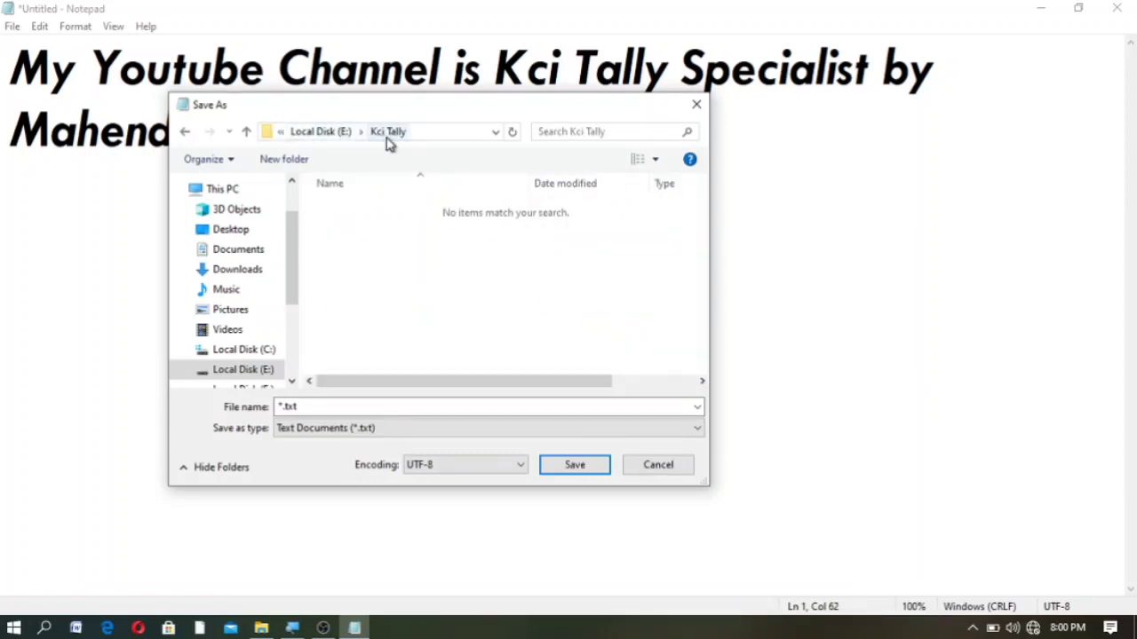
double_click(309, 407)
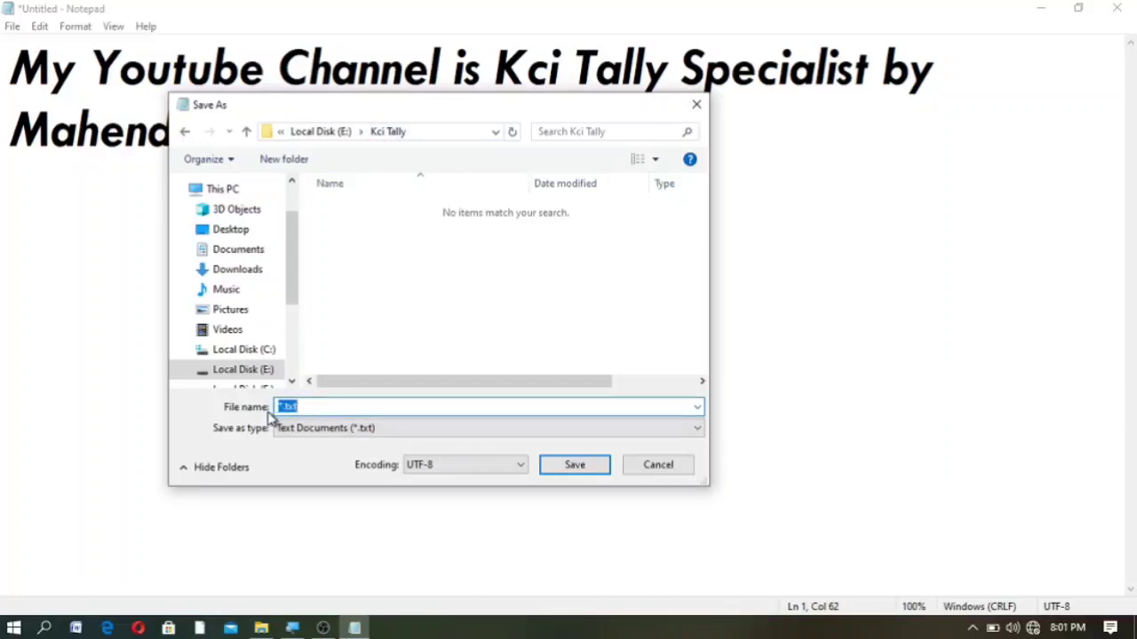
type("Youtube")
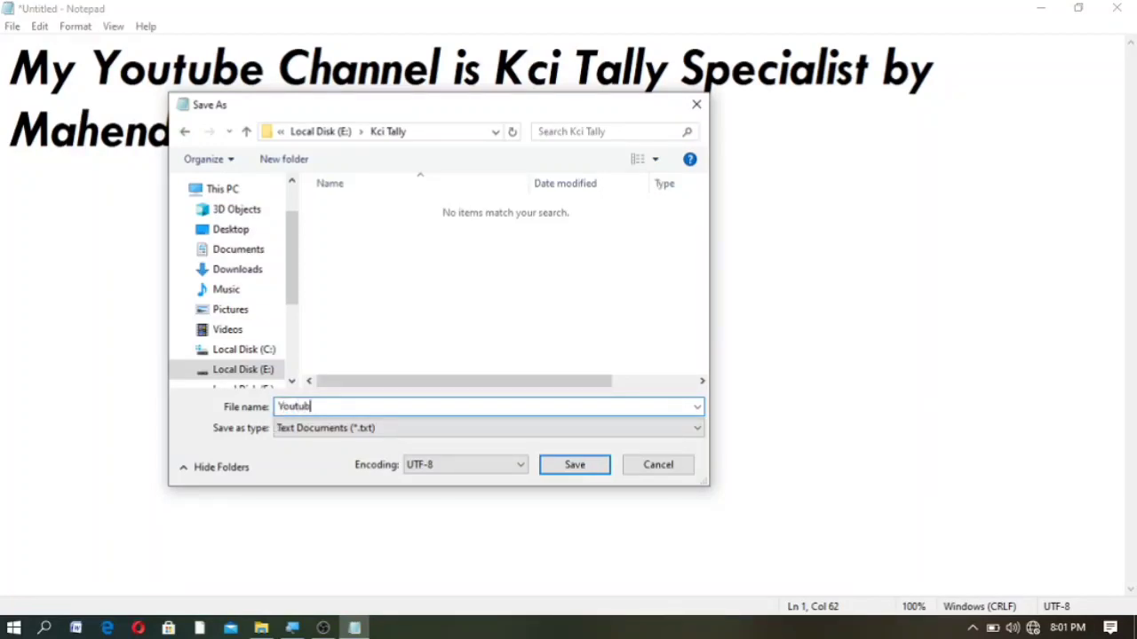
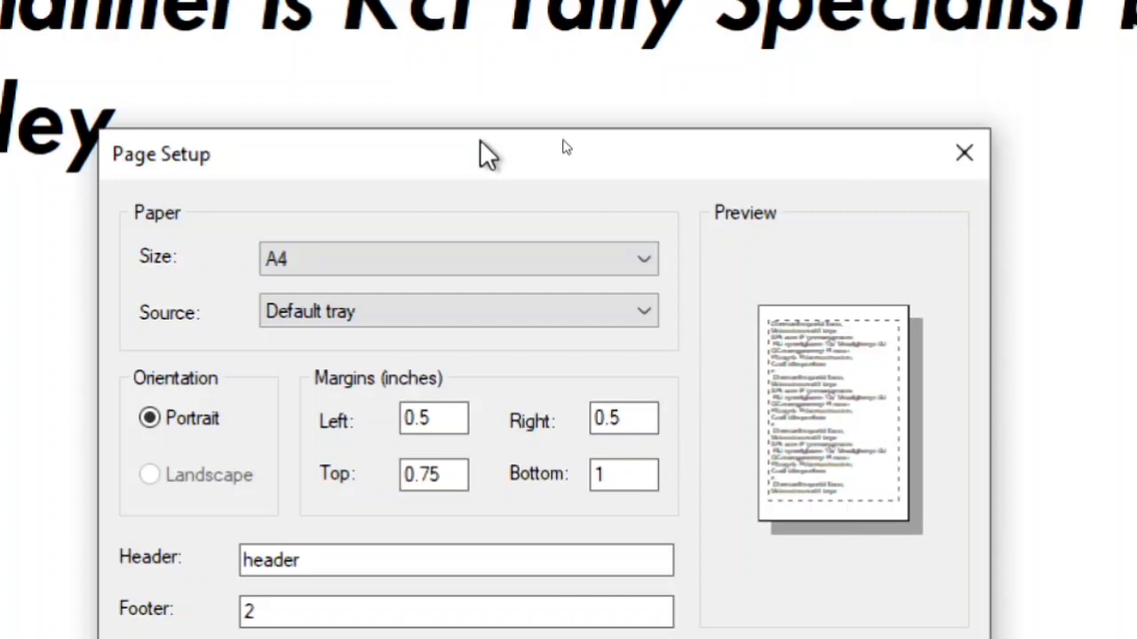
In the page setup, choose A4 paper size, the Default tray source and Portrait orientation.
left_click_drag(479, 152, 471, 41)
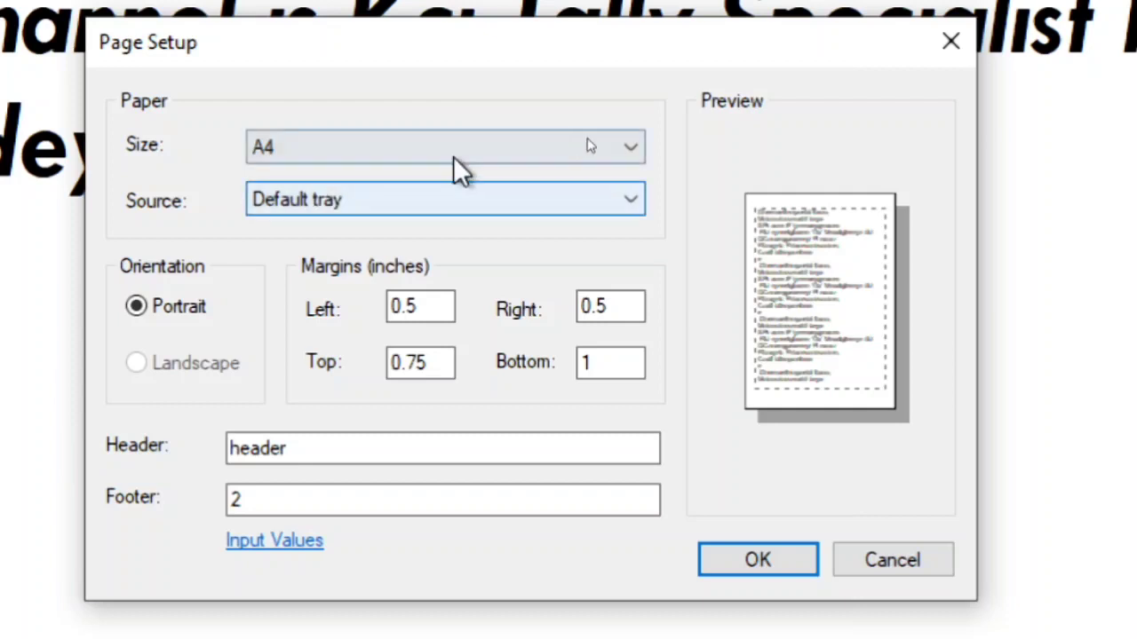
left_click(634, 150)
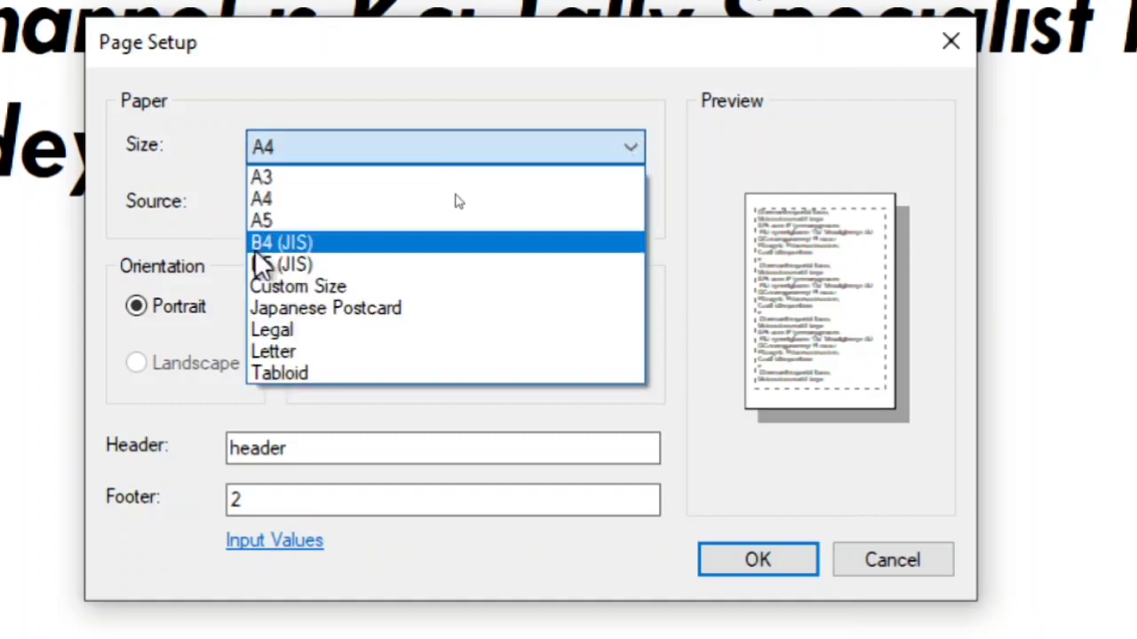
left_click(275, 199)
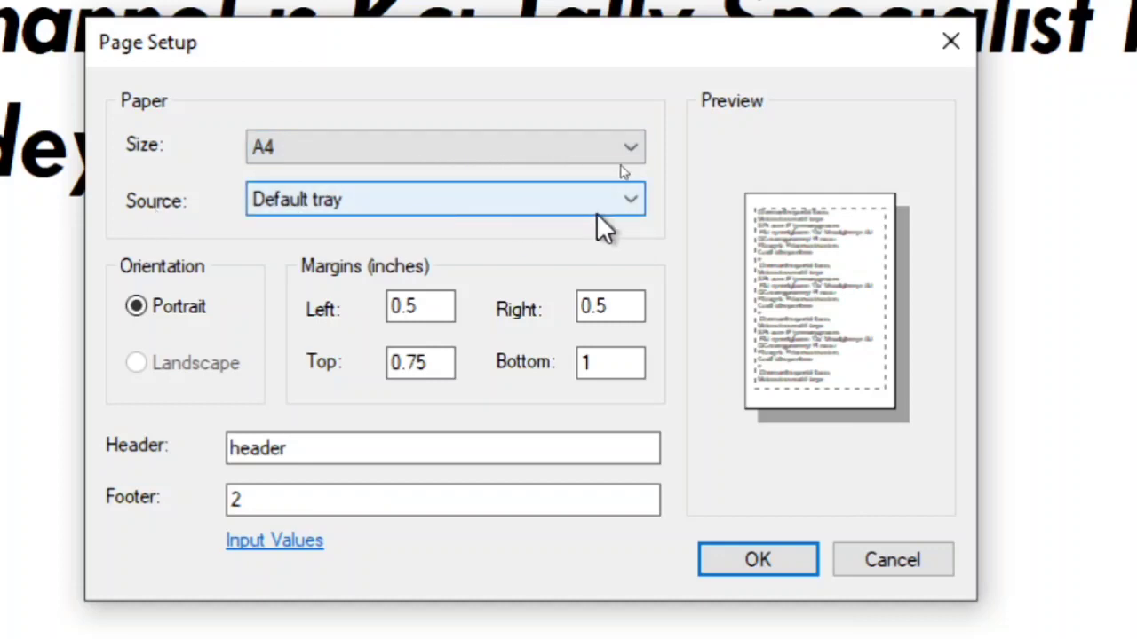
left_click(629, 203)
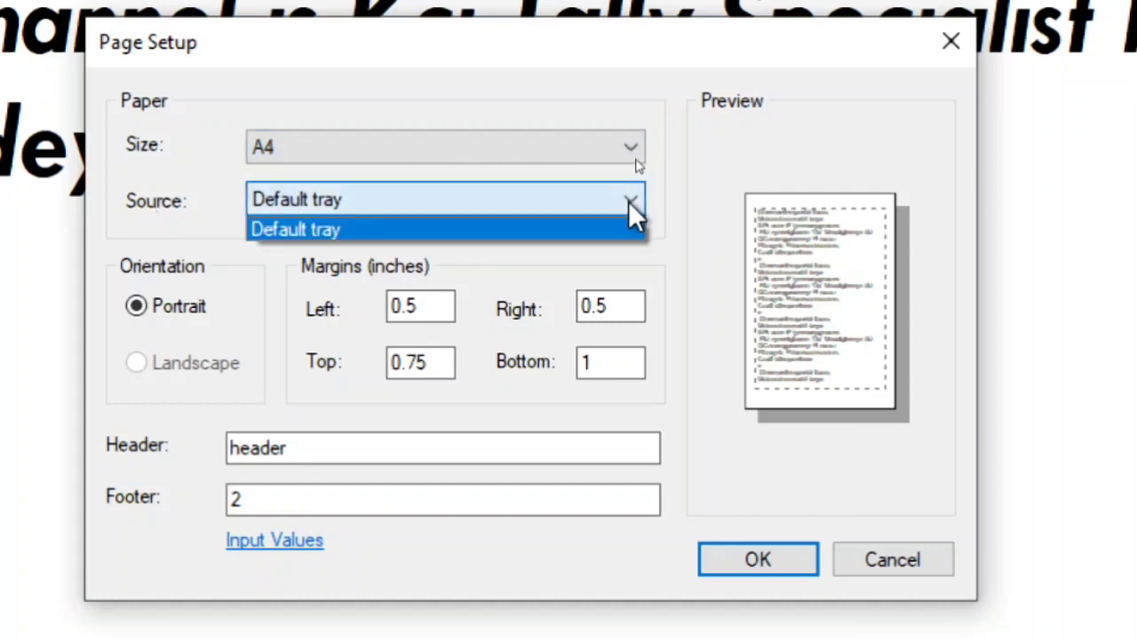
left_click(378, 203)
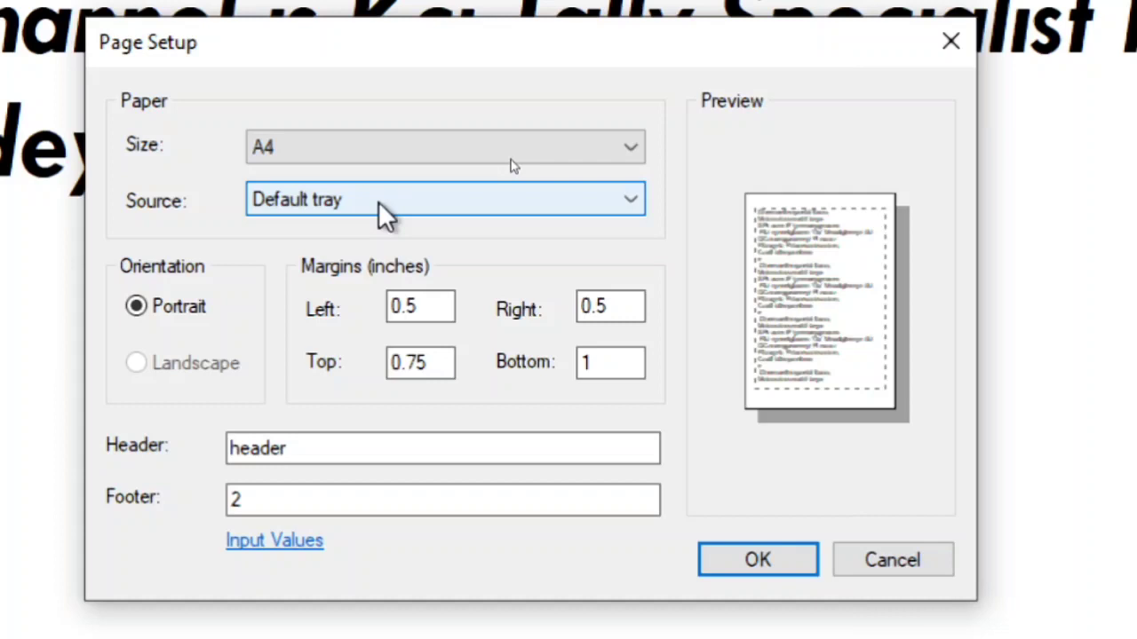
left_click(158, 310)
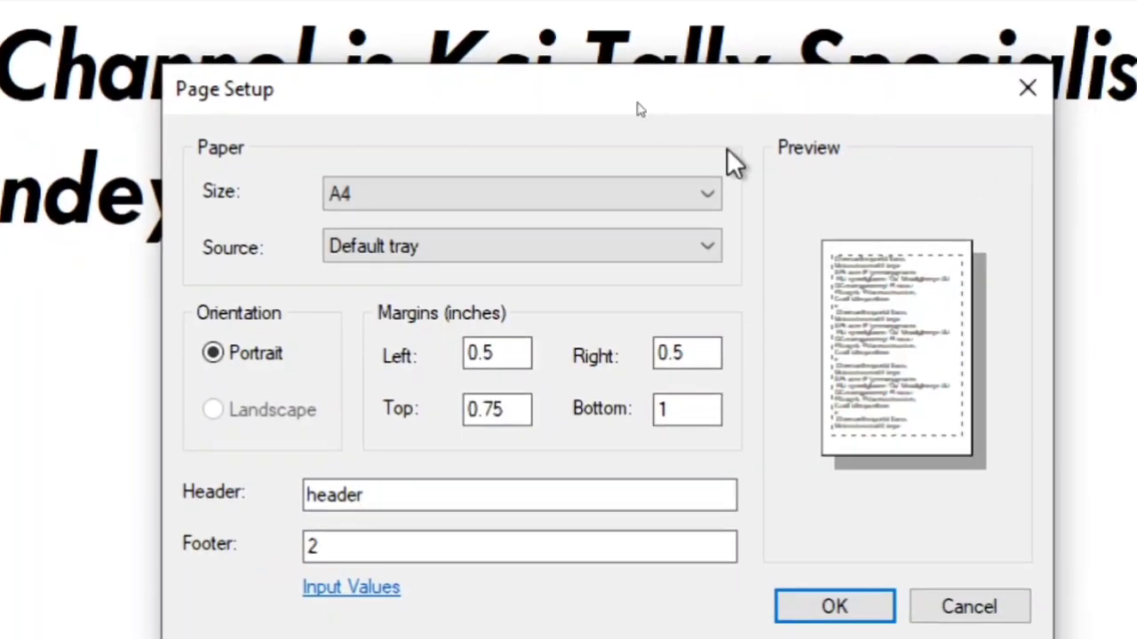
Set both the left and right page margins to 0.75 inches.
left_click_drag(679, 81, 680, 37)
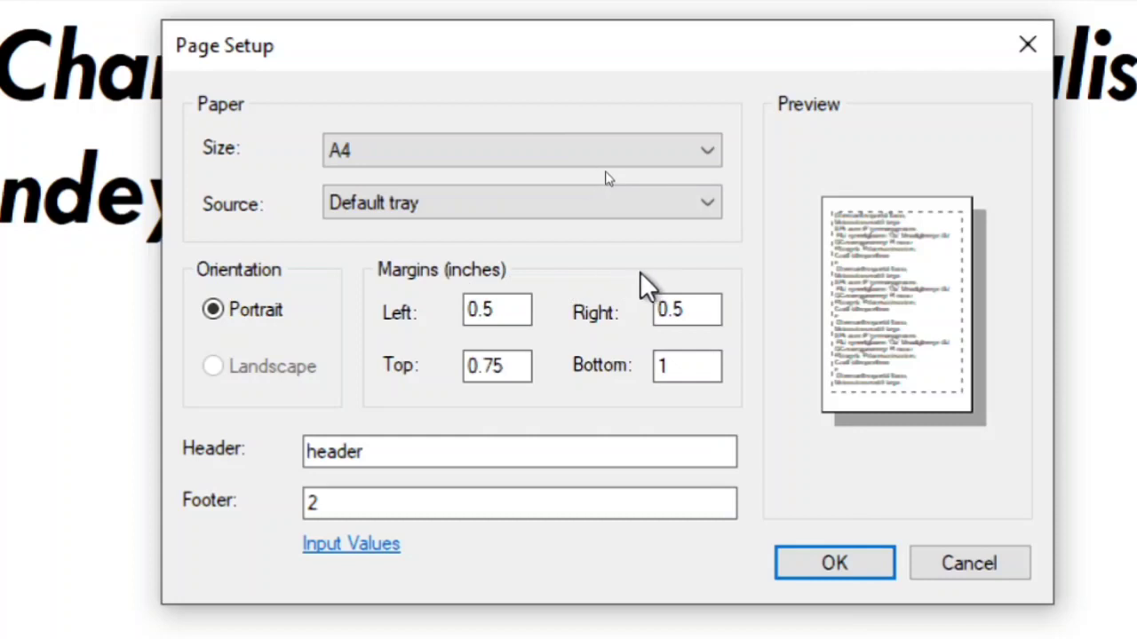
left_click(465, 311)
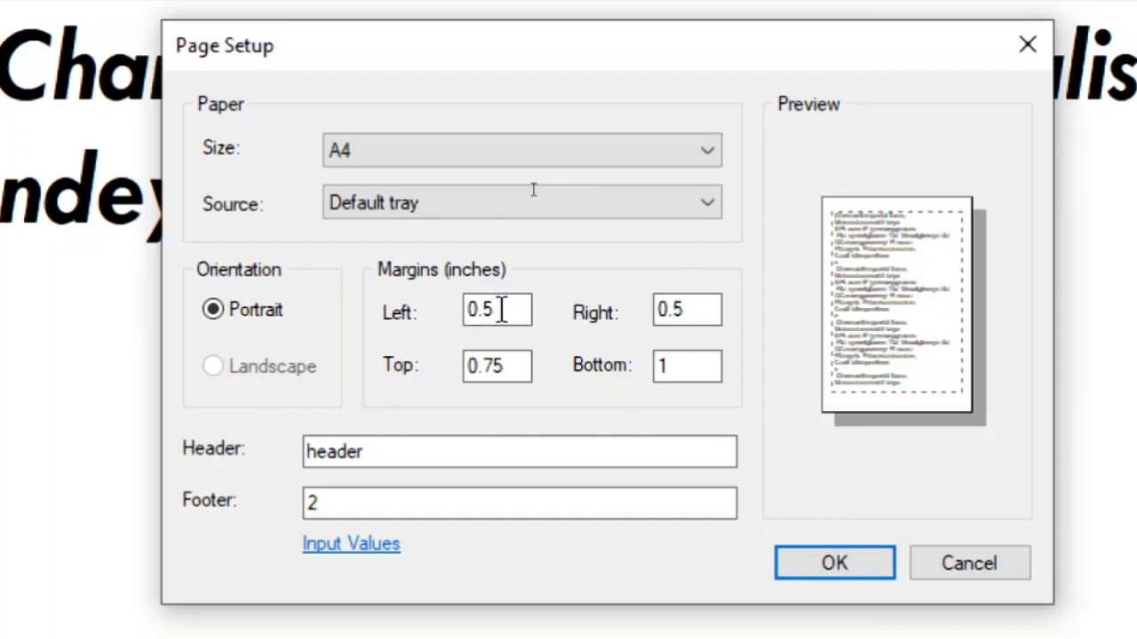
left_click_drag(501, 310, 460, 313)
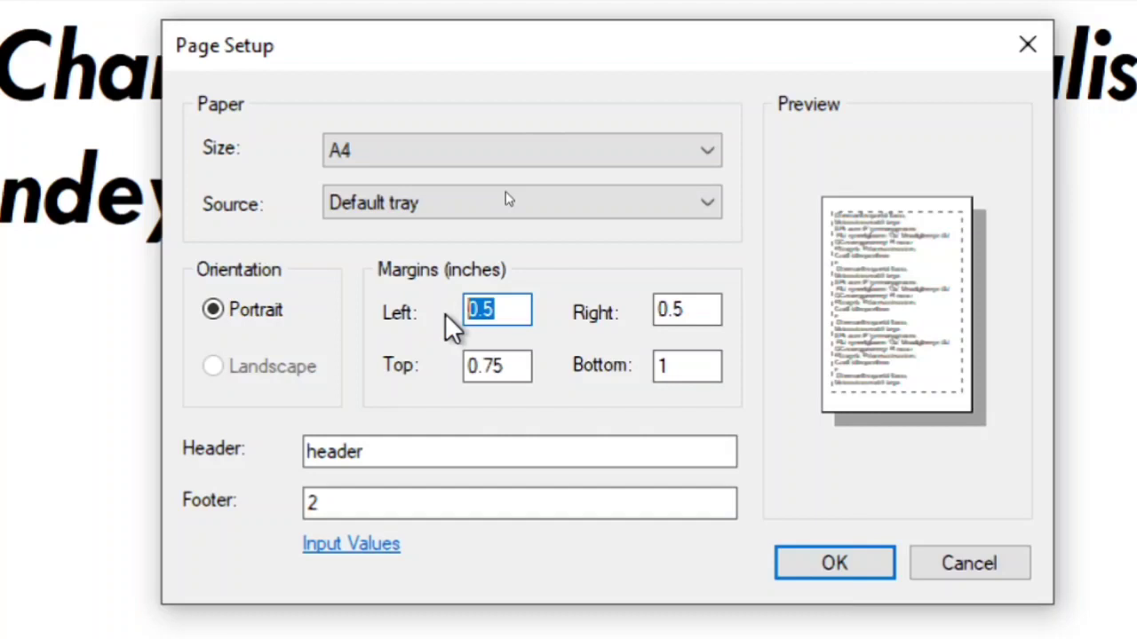
type("0.")
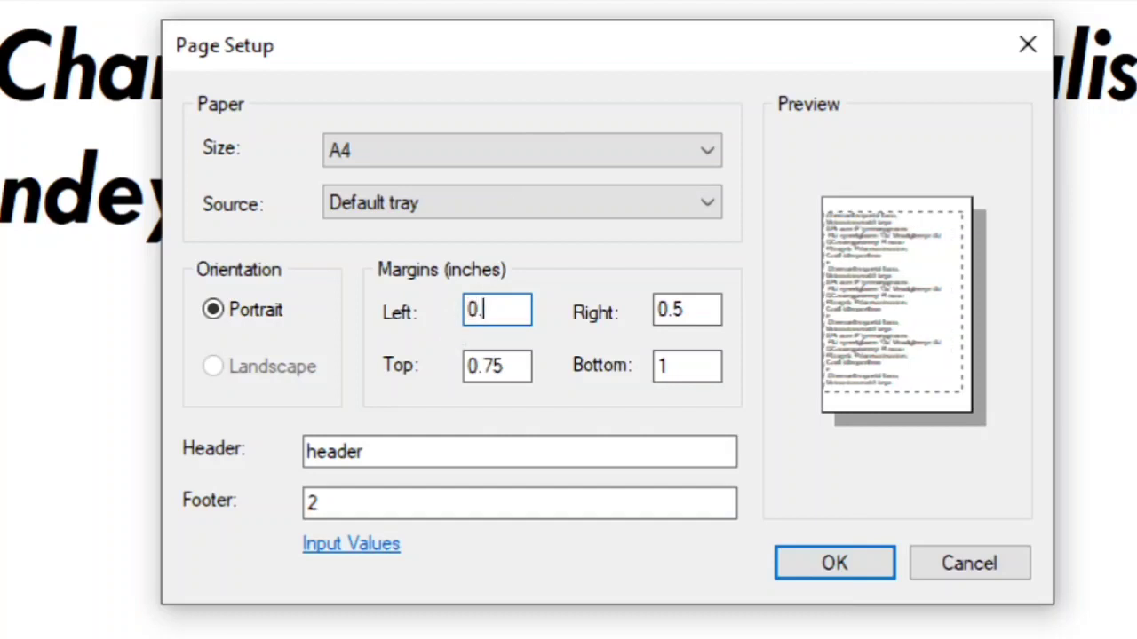
type("75")
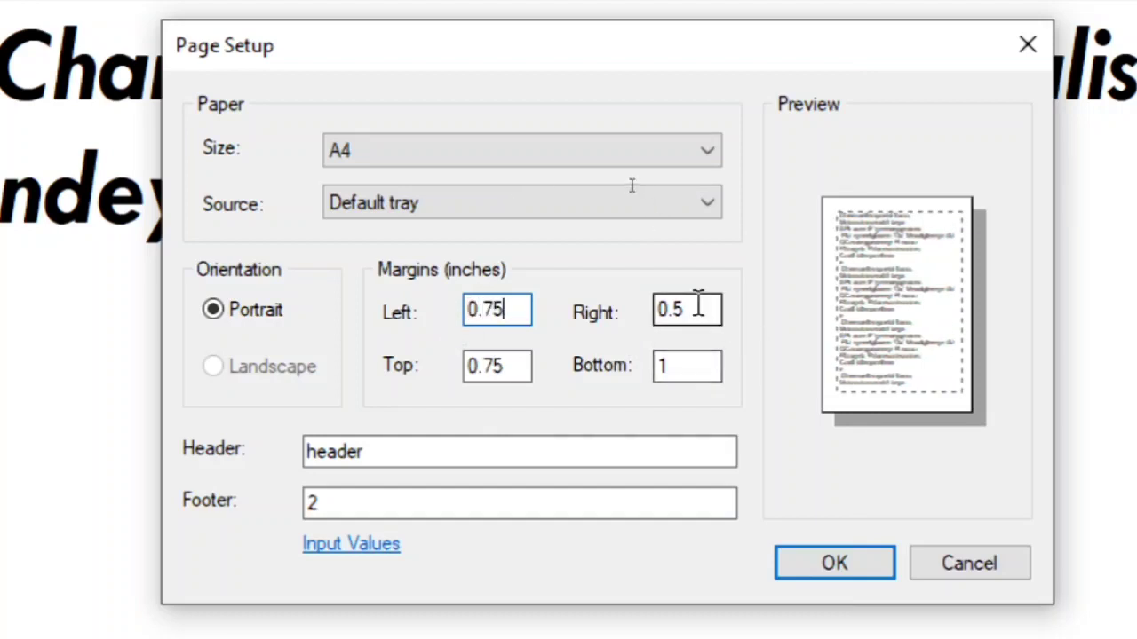
left_click(699, 304)
left_click_drag(692, 307, 622, 317)
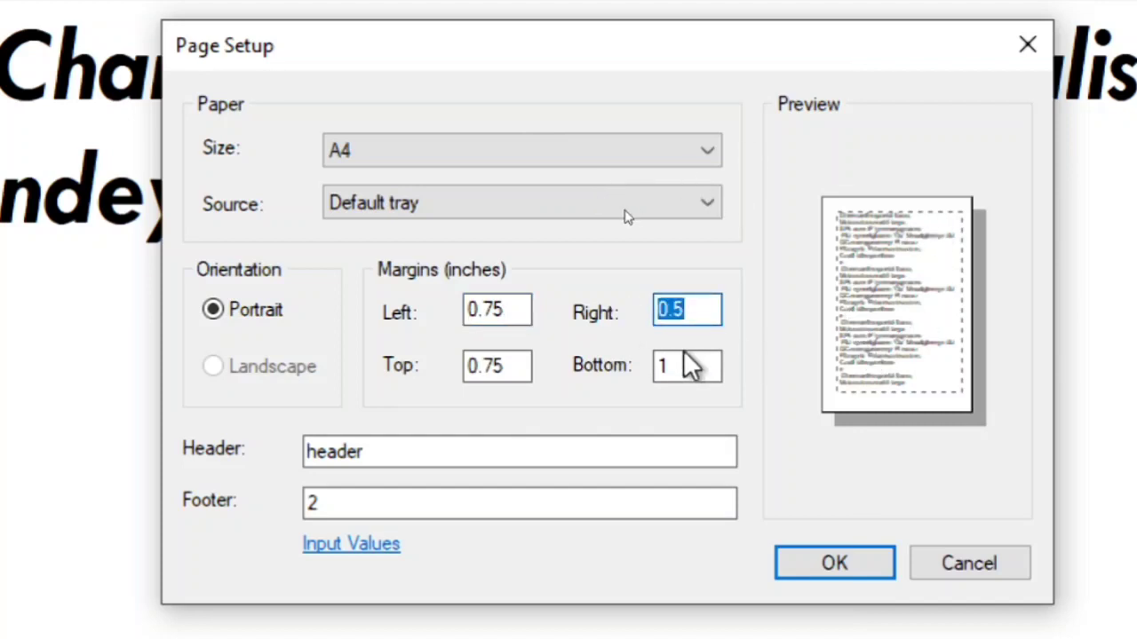
type(".75")
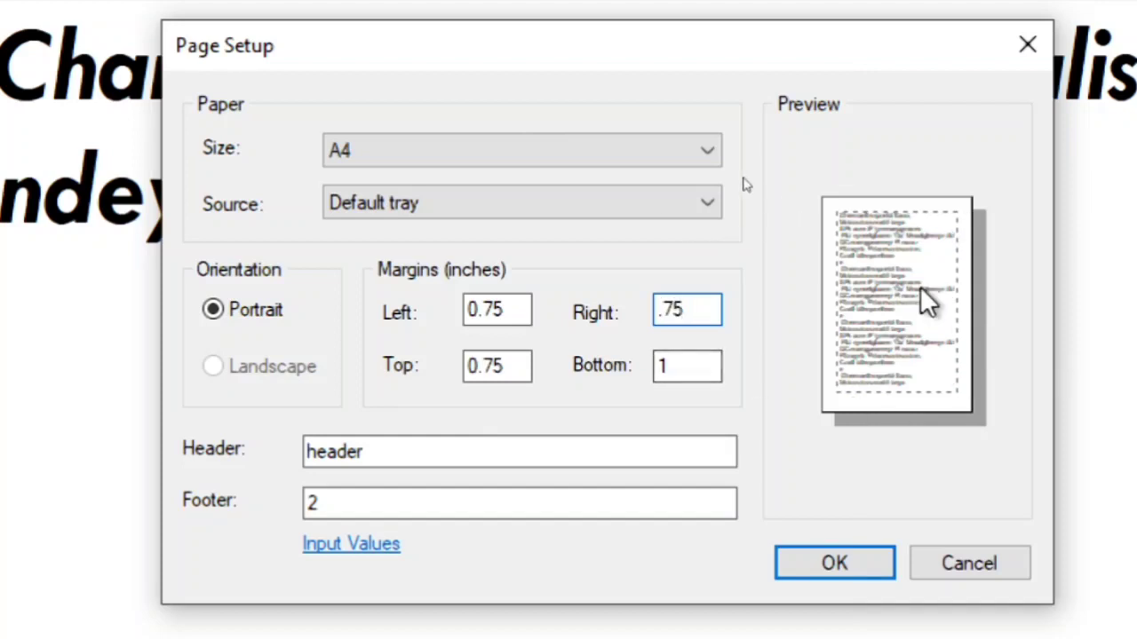
Set the top page margin to 1 inch and the bottom margin to 1.2 inches.
left_click(488, 366)
left_click(517, 366)
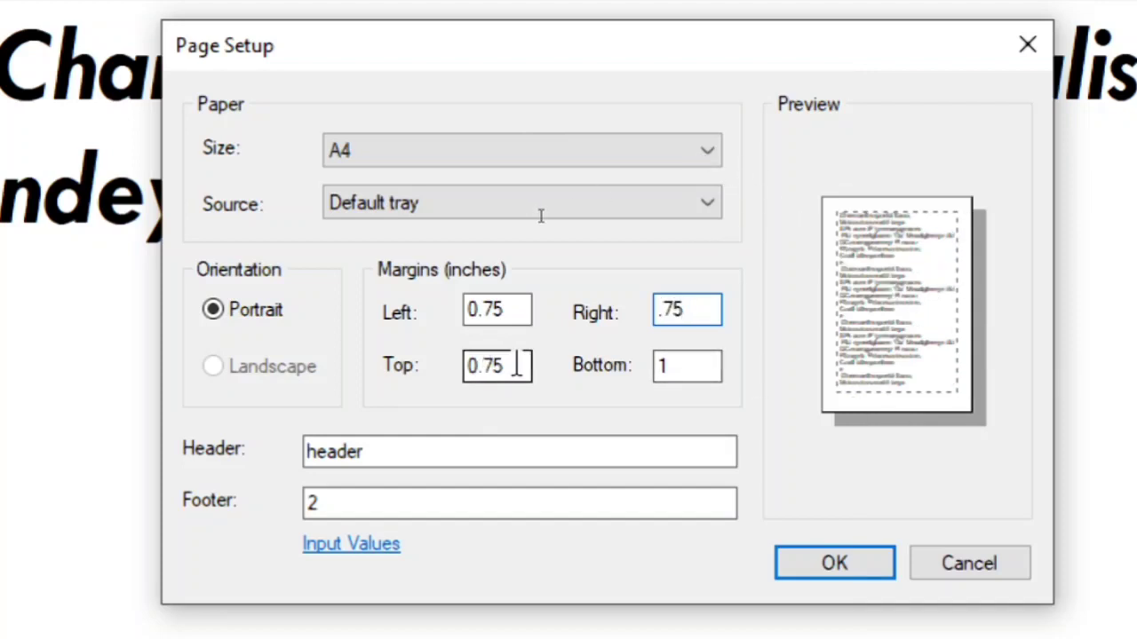
left_click_drag(517, 366, 383, 388)
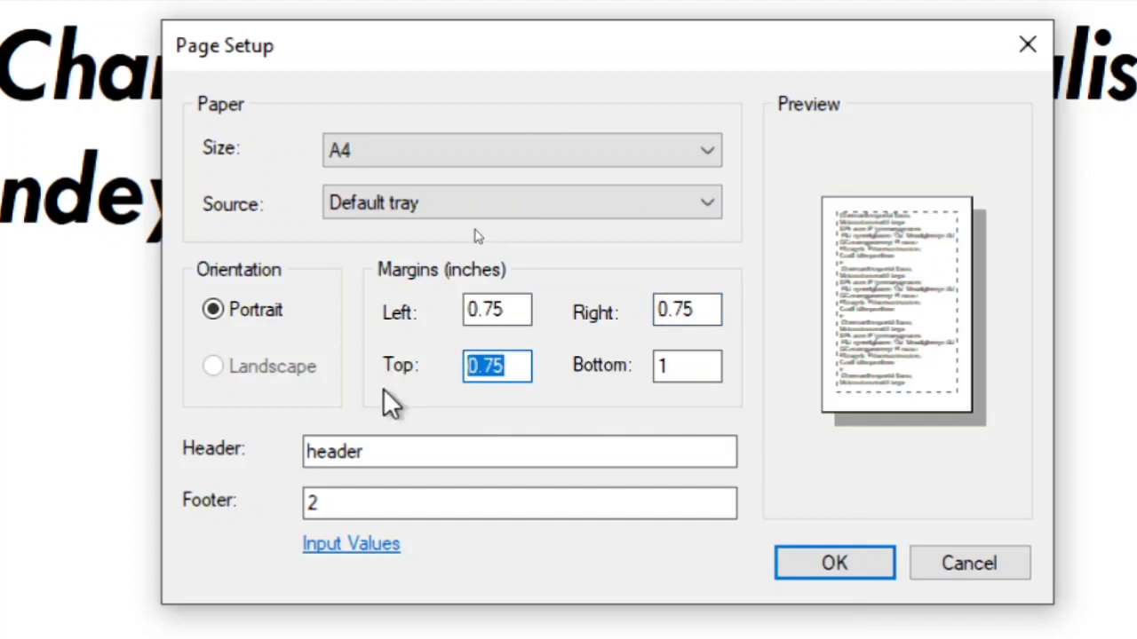
type("1")
left_click(677, 369)
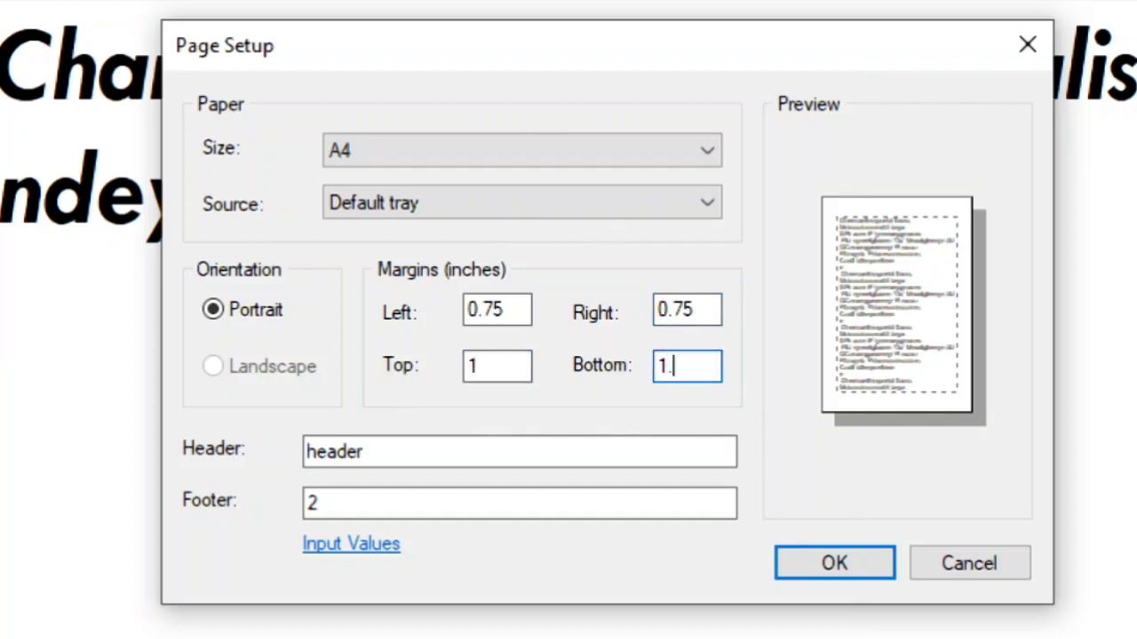
type(".2")
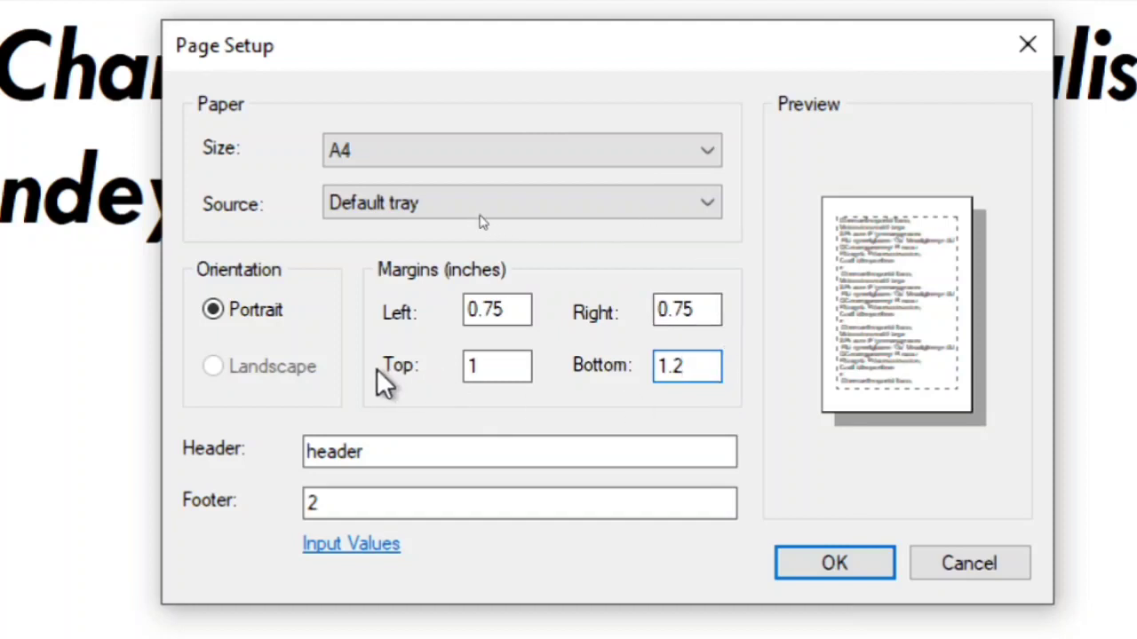
Replace the page header text with "KCI" and the footer text with "Page 1".
key("Tab")
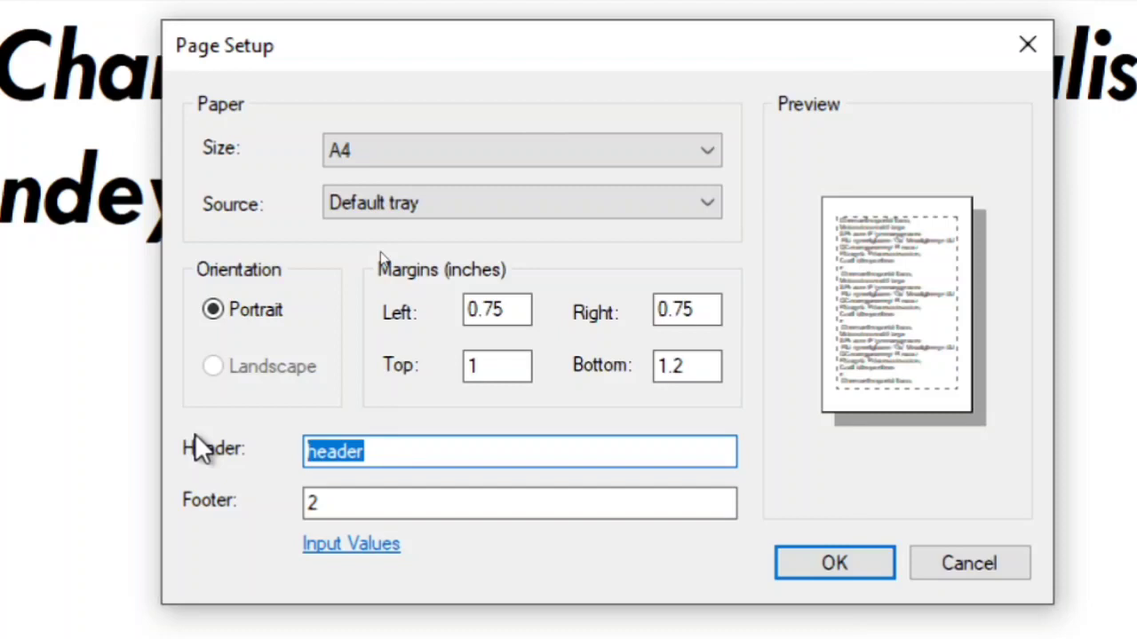
type("KCl")
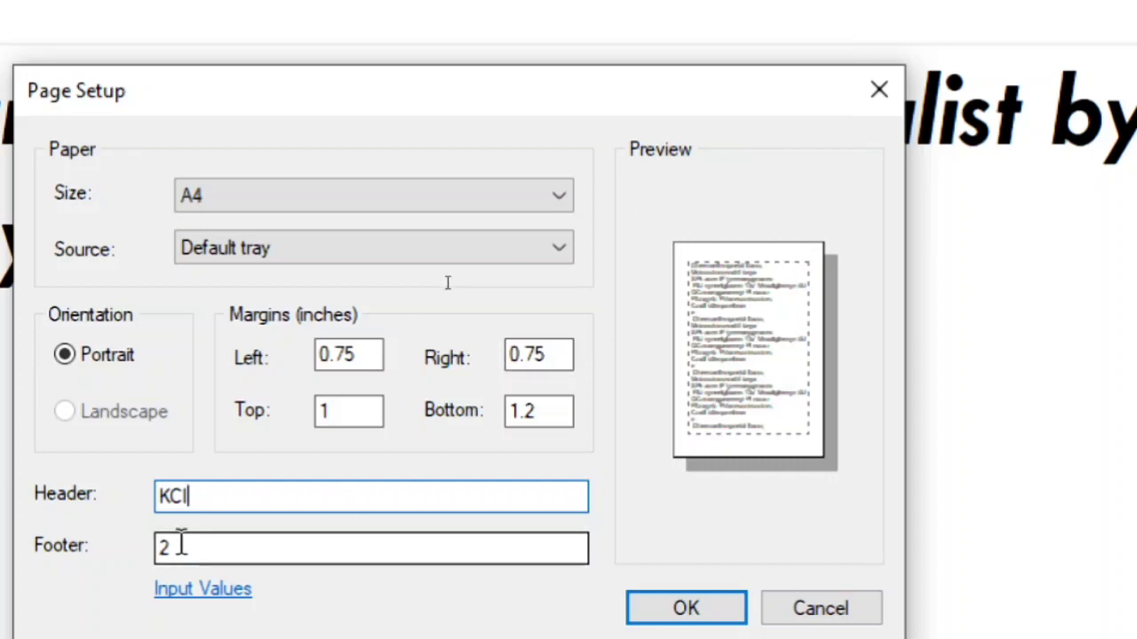
key("Tab")
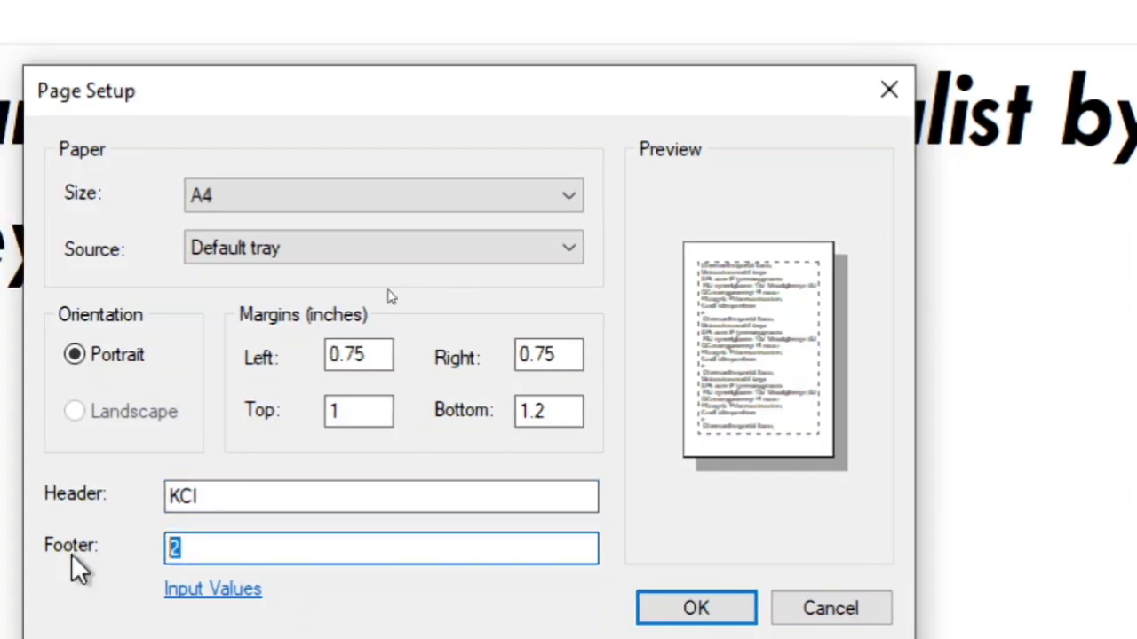
type("1")
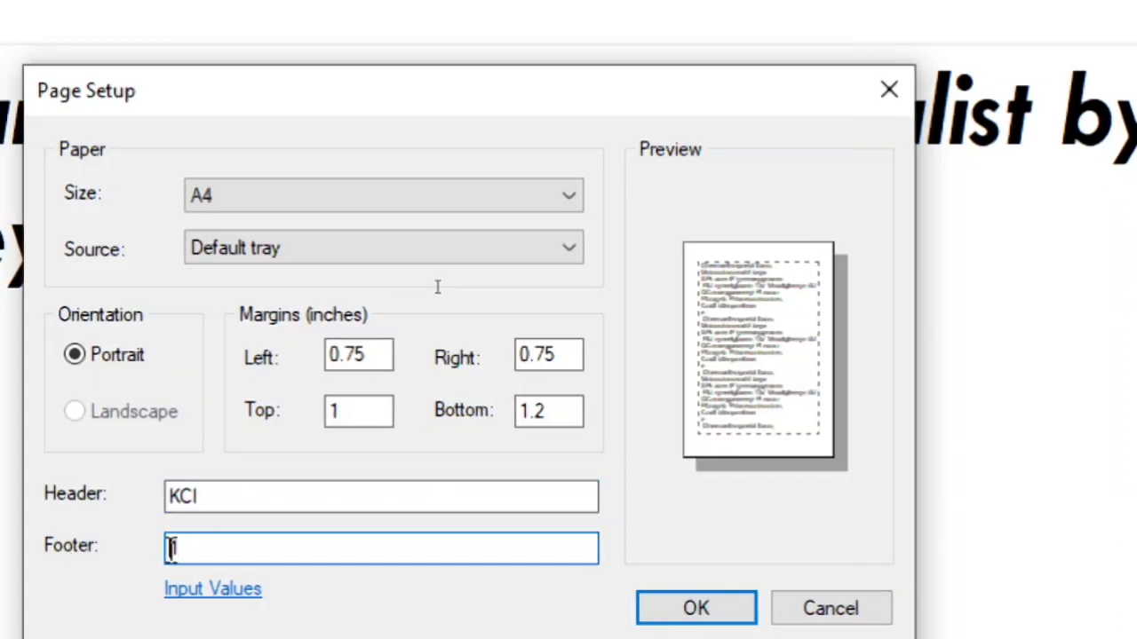
type("Page")
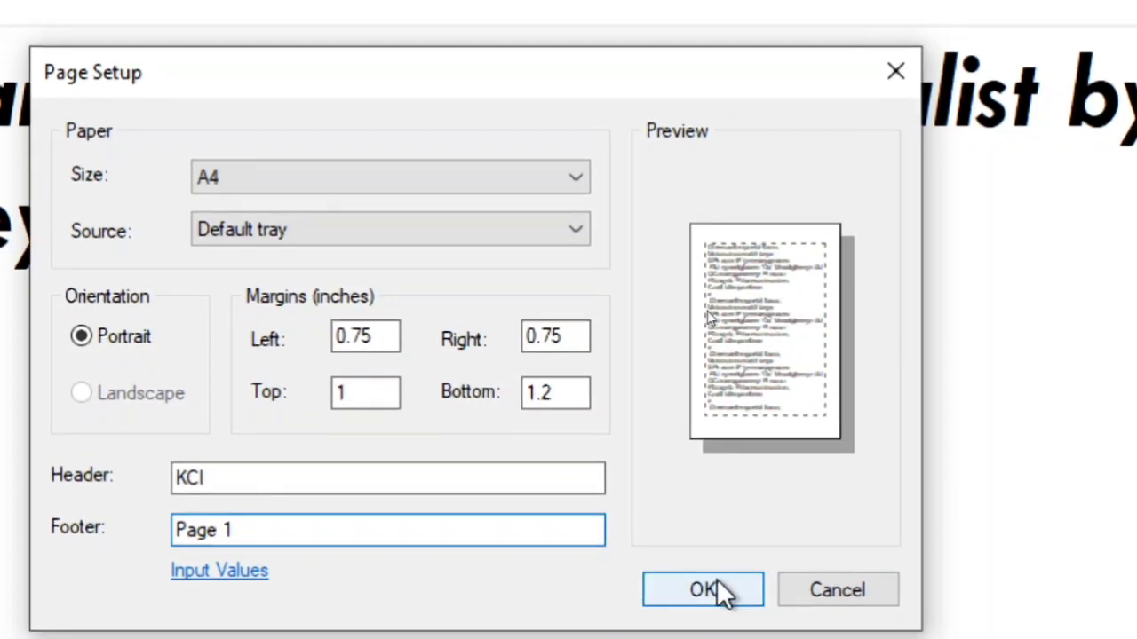
Accept the page setup and open the printing preferences of the Send To OneNote 2007 printer for this document.
left_click(720, 578)
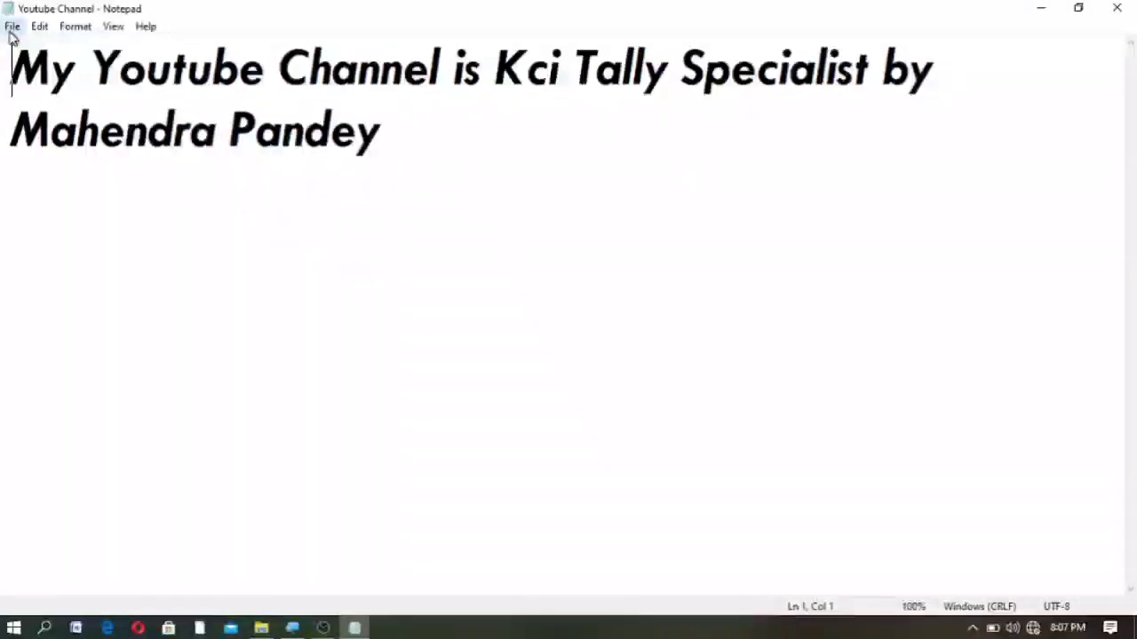
left_click(11, 28)
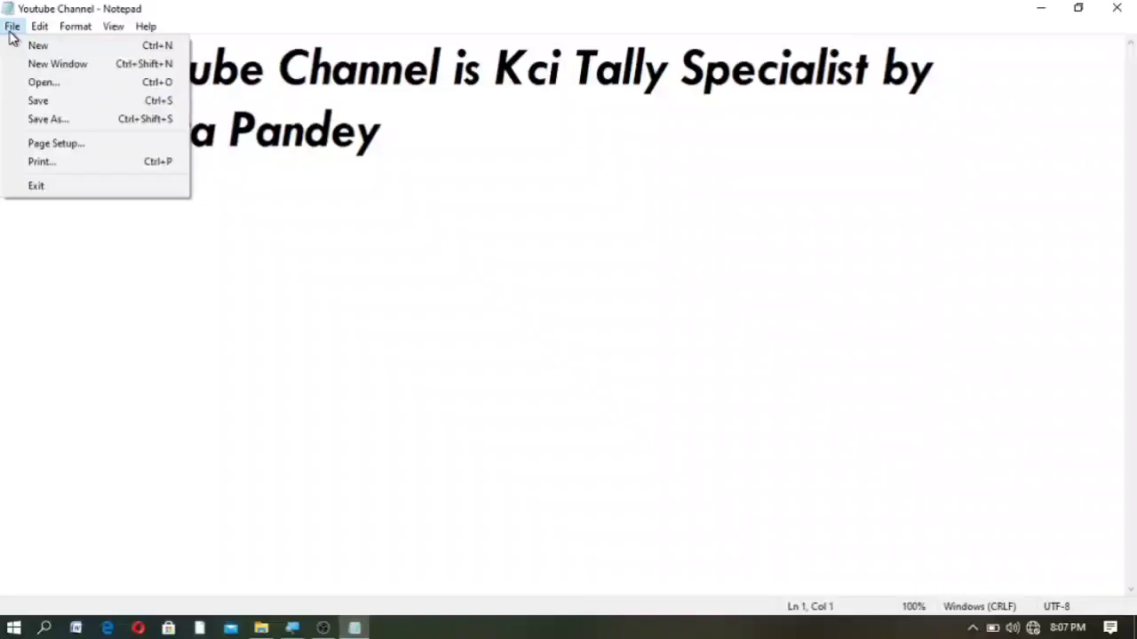
left_click(65, 166)
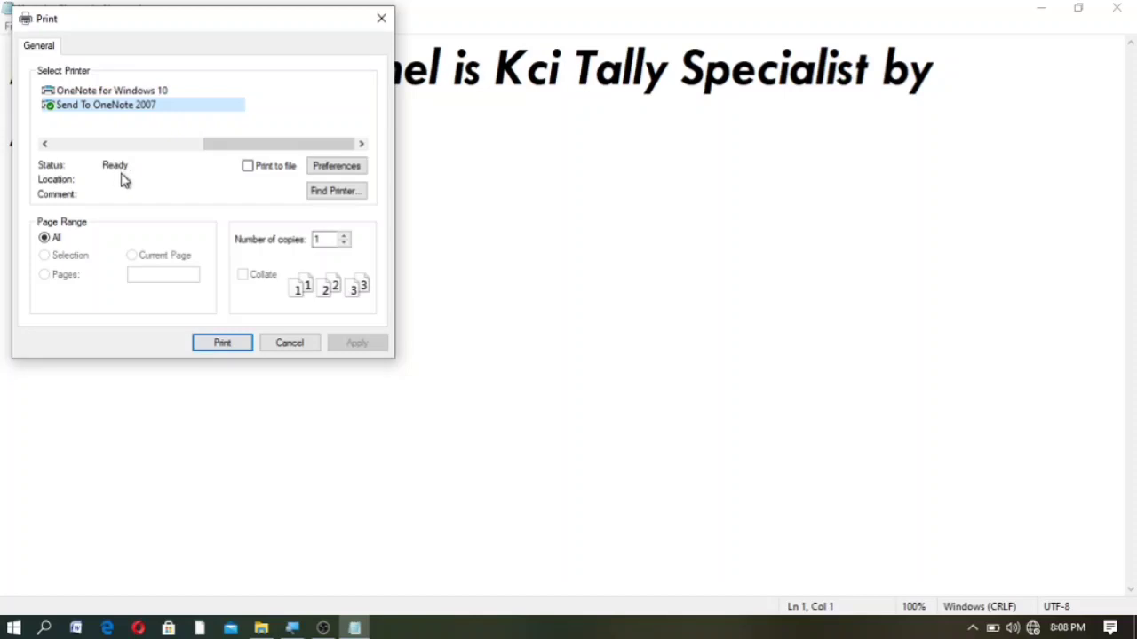
left_click(348, 172)
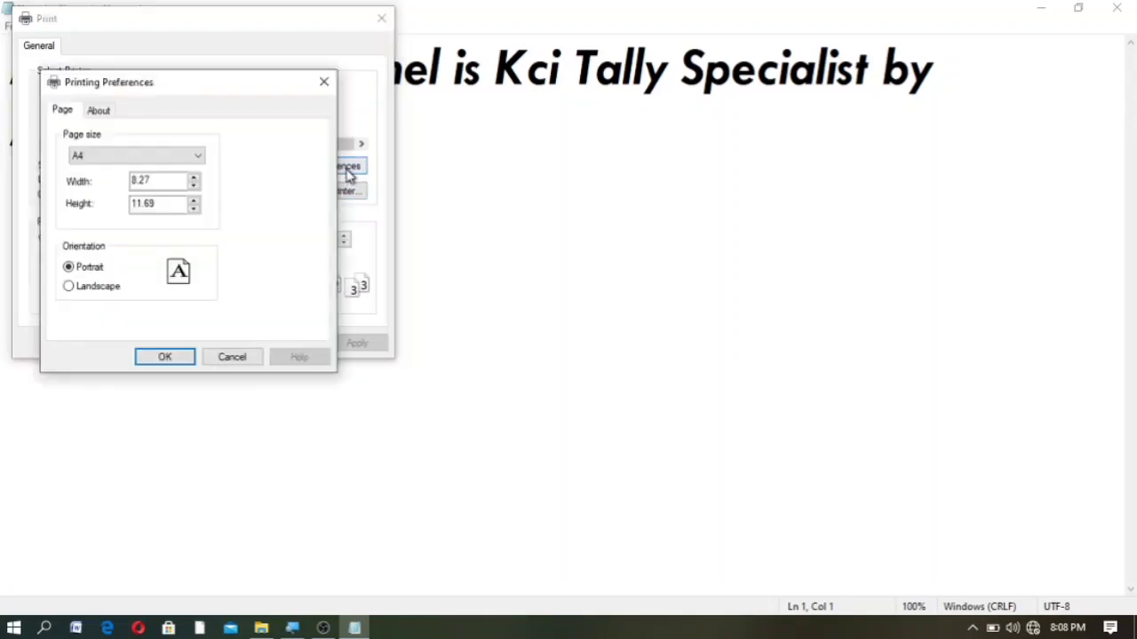
left_click_drag(210, 91, 613, 141)
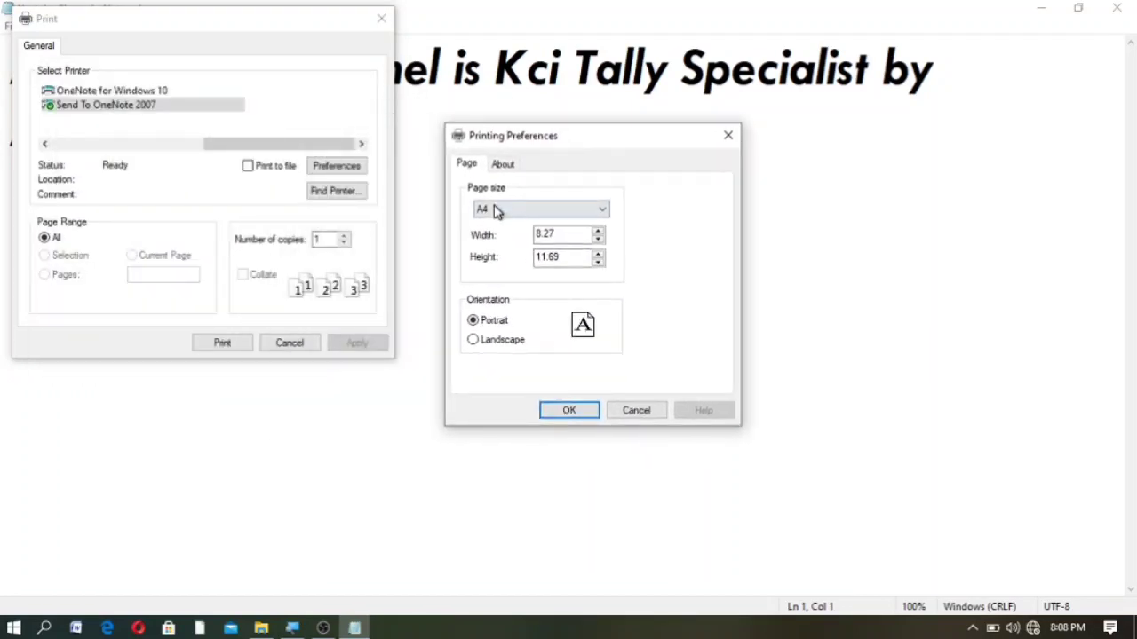
Switch the print orientation to Landscape to compare the A4 page width and height, and return it to Portrait.
left_click(538, 235)
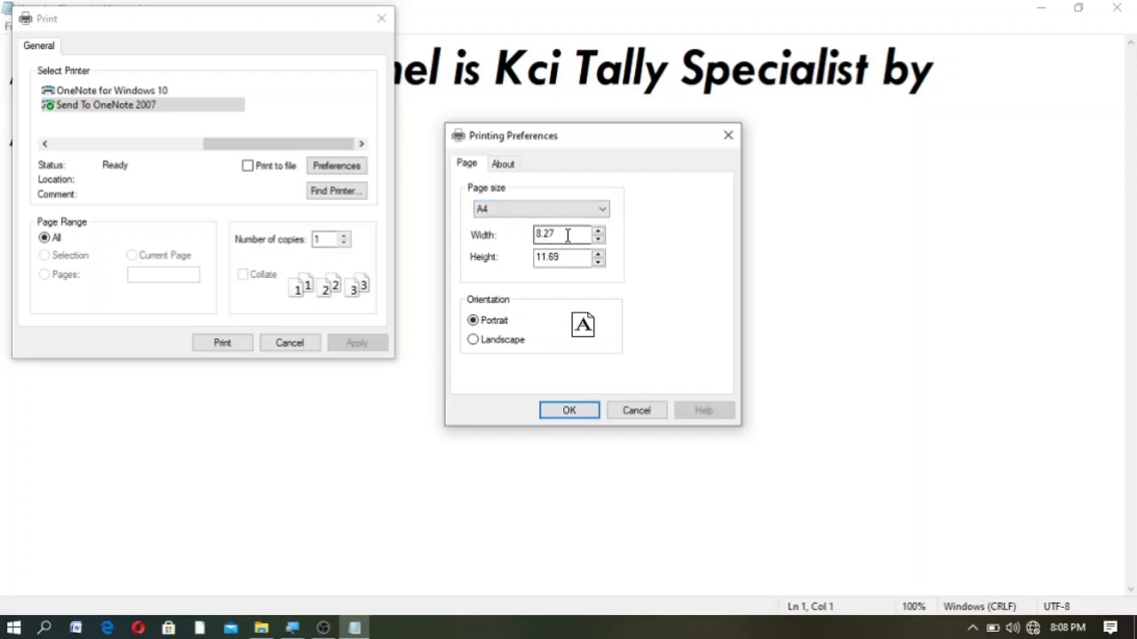
left_click(548, 256)
left_click(473, 341)
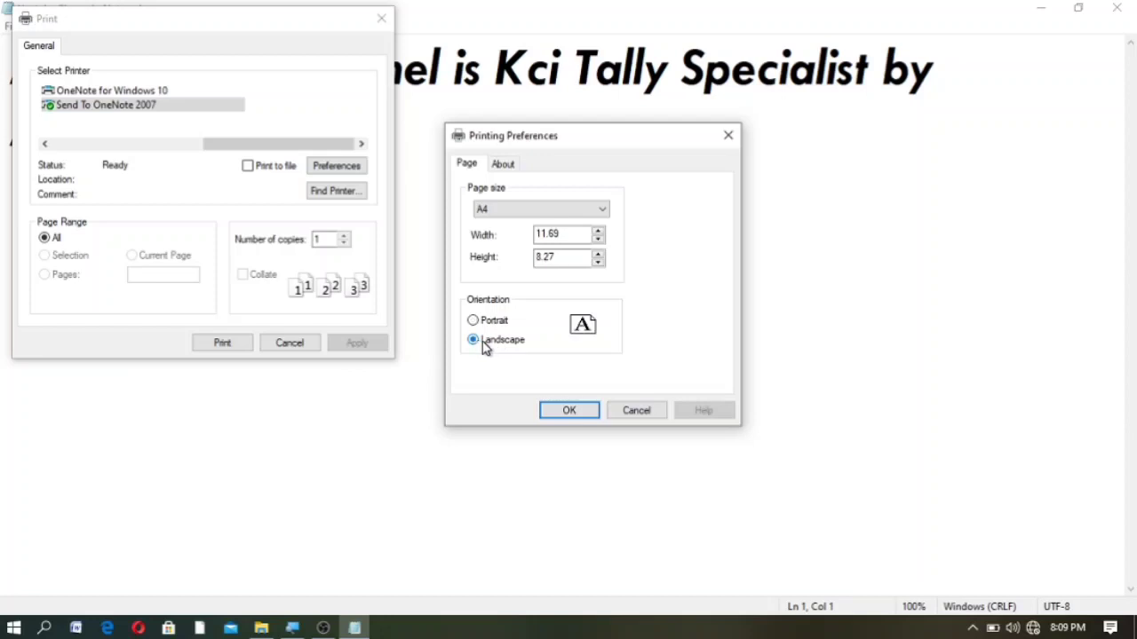
left_click(545, 257)
left_click(545, 233)
left_click(547, 260)
left_click(477, 340)
left_click(475, 321)
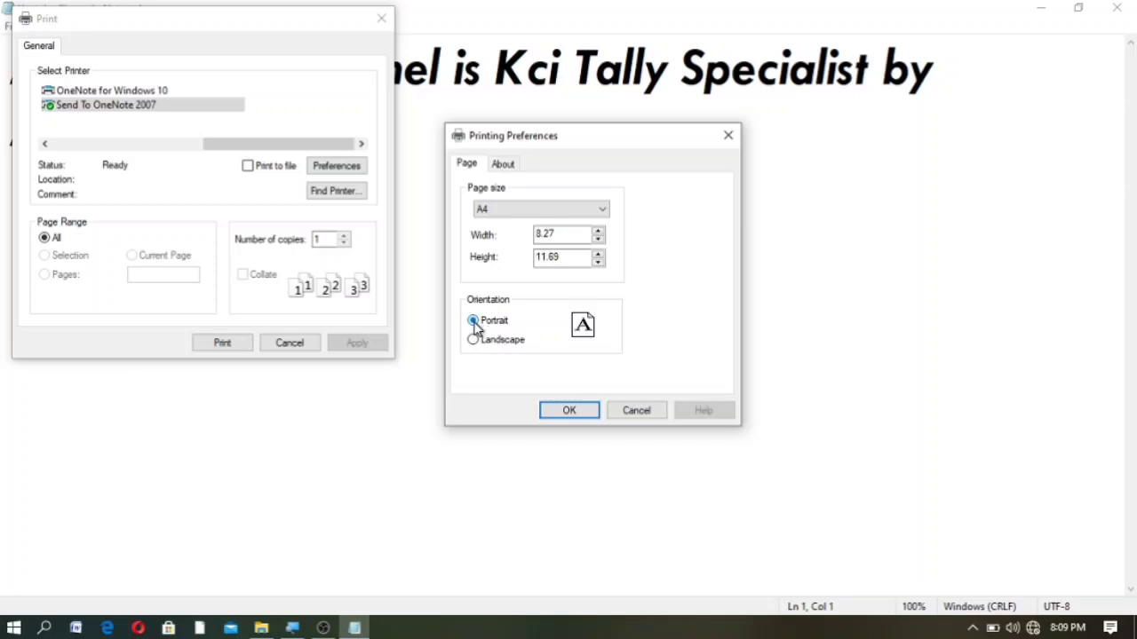
Apply the printing preferences, print the document to Send To OneNote 2007 and switch to OneNote to view the printout.
left_click(561, 413)
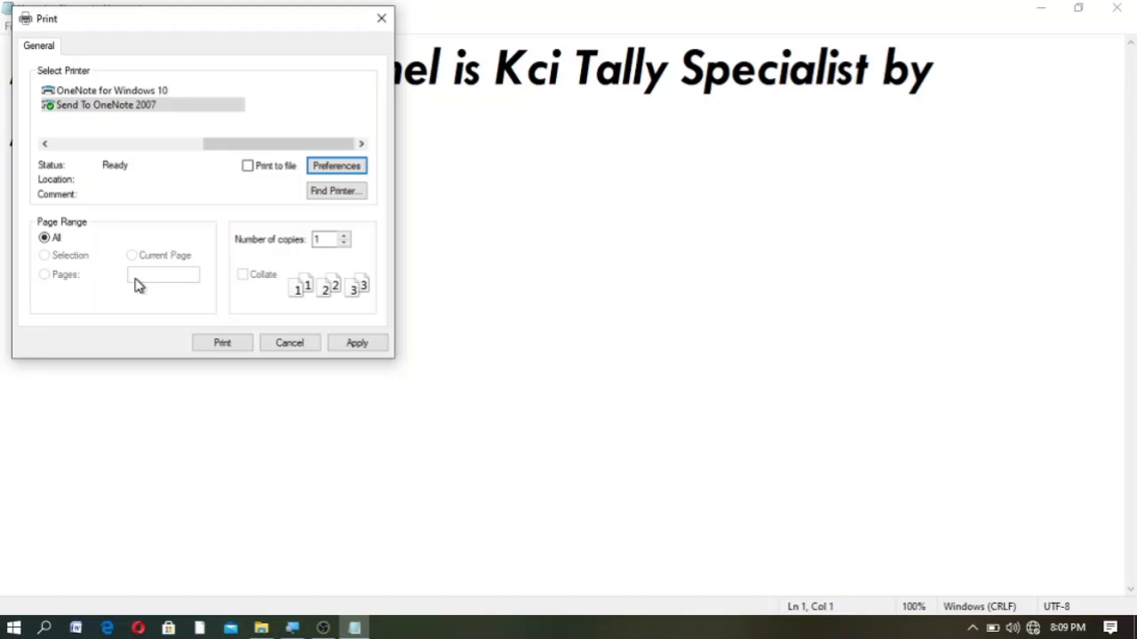
left_click(359, 343)
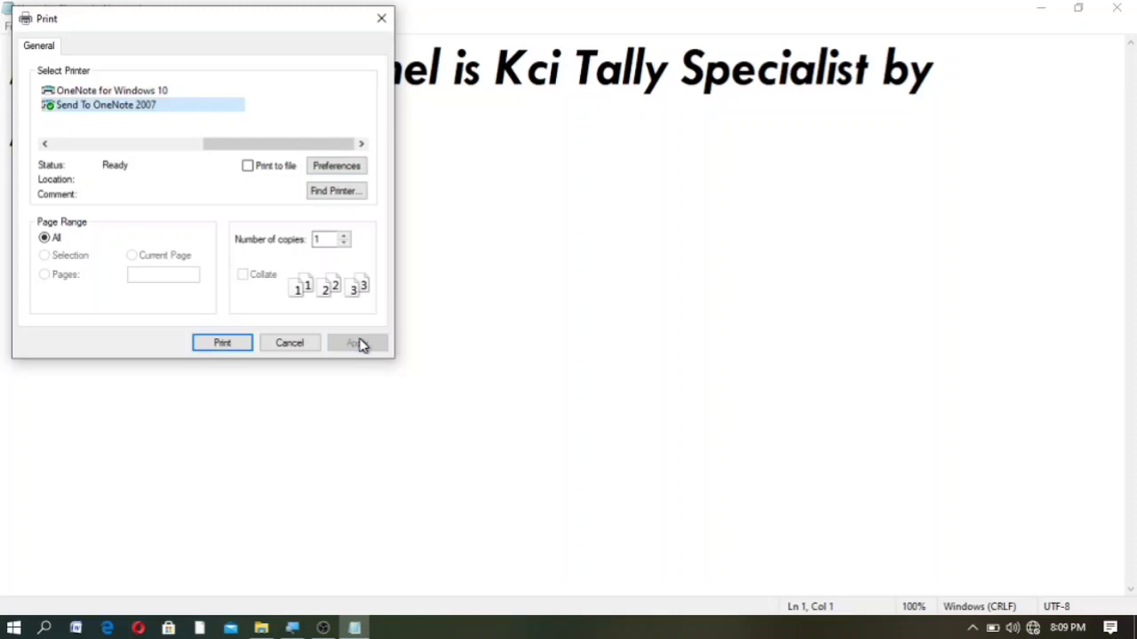
left_click(222, 342)
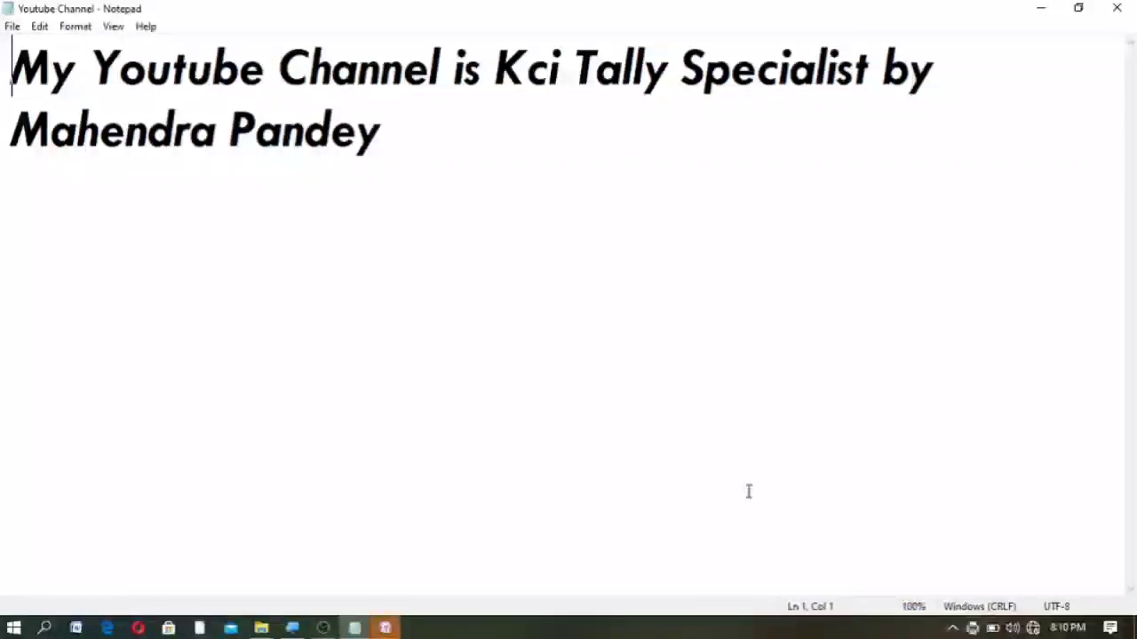
left_click(384, 628)
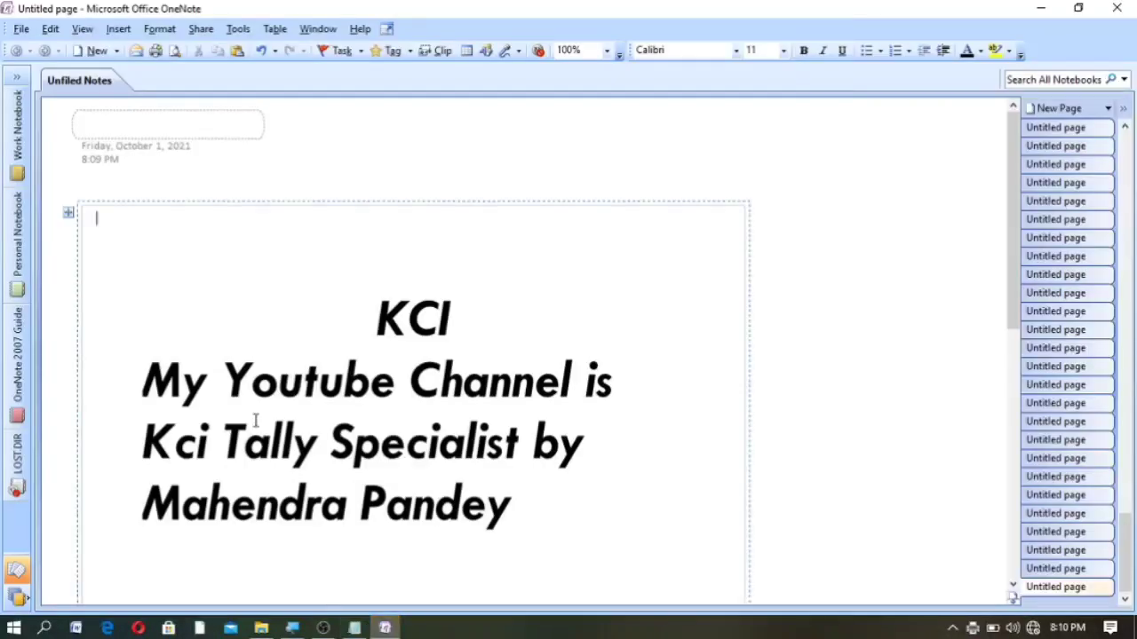